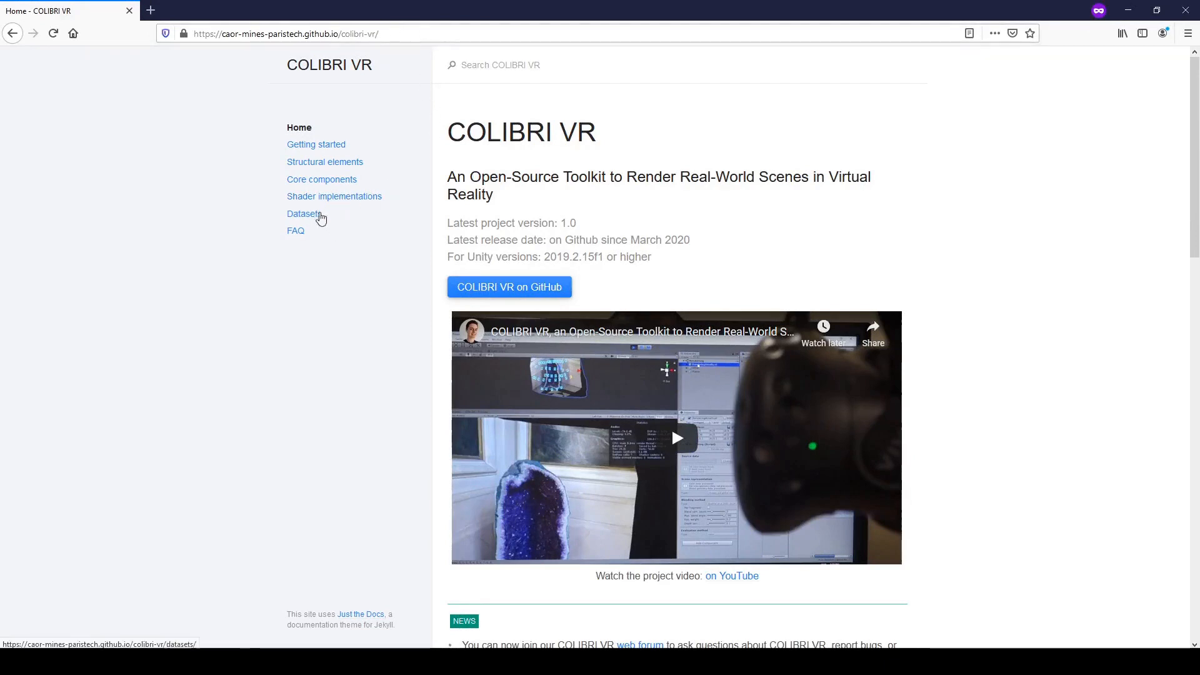
Search the COLIBRI VR datasets list for "terrains" and open the dataset's source page.
{"action": "left_click", "coordinate": [309, 214]}
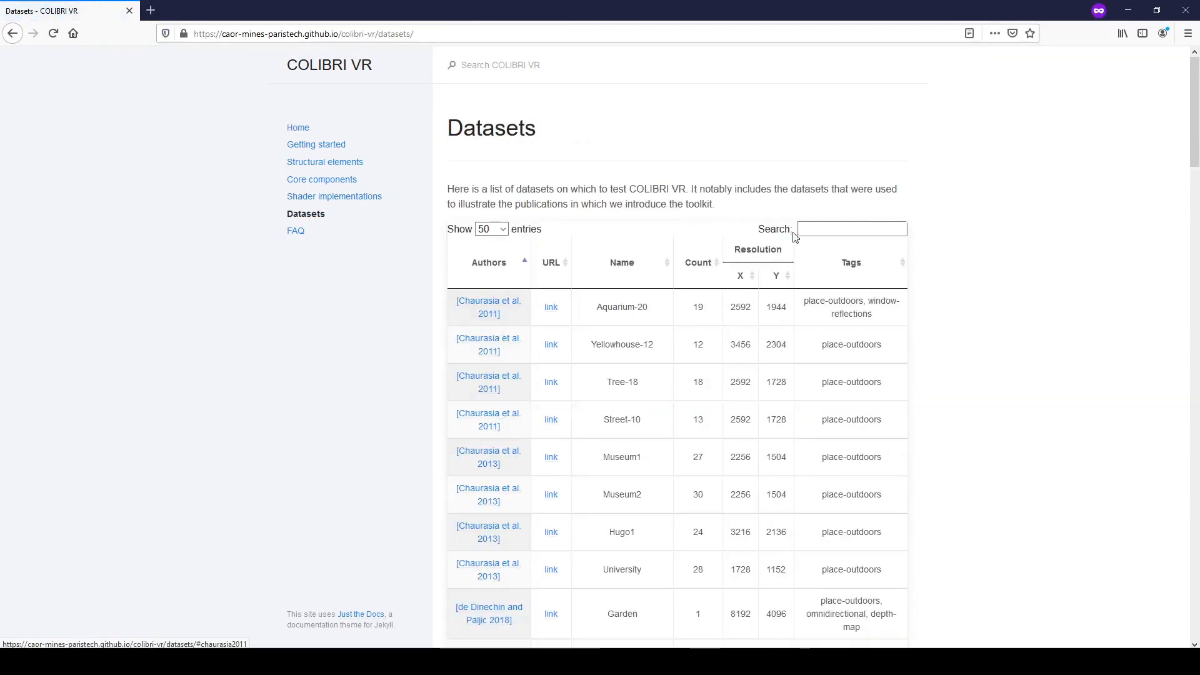
{"action": "left_click", "coordinate": [813, 230]}
{"action": "type", "text": "terrains"}
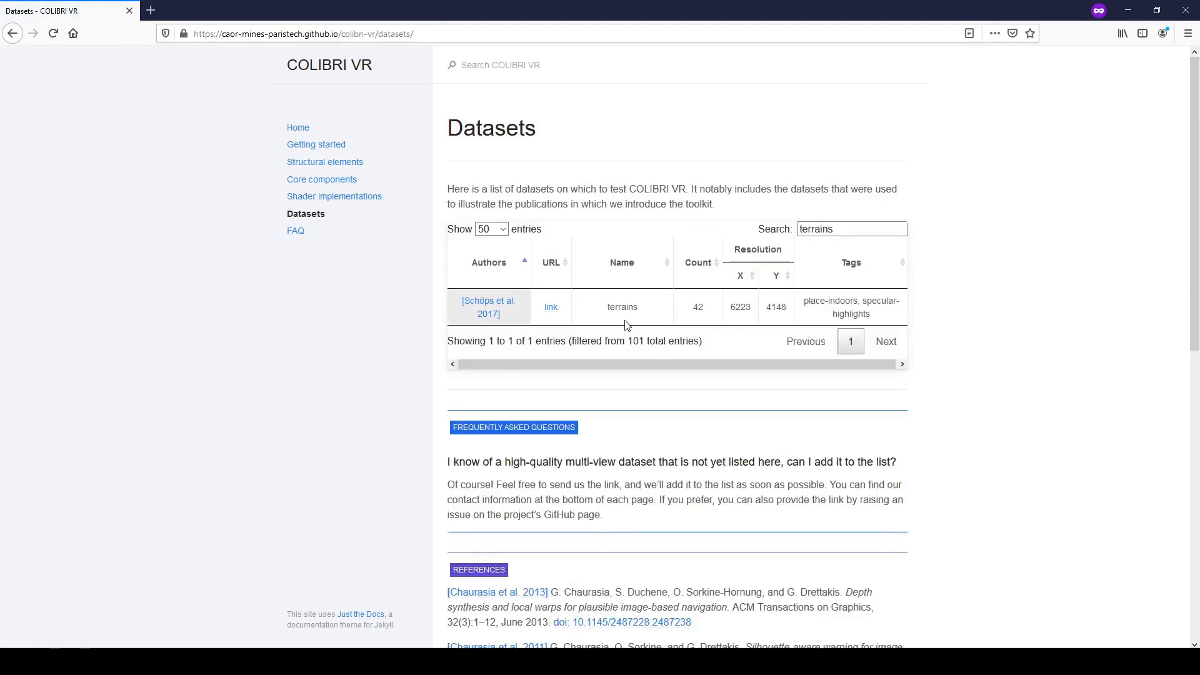
{"action": "left_click", "coordinate": [551, 307]}
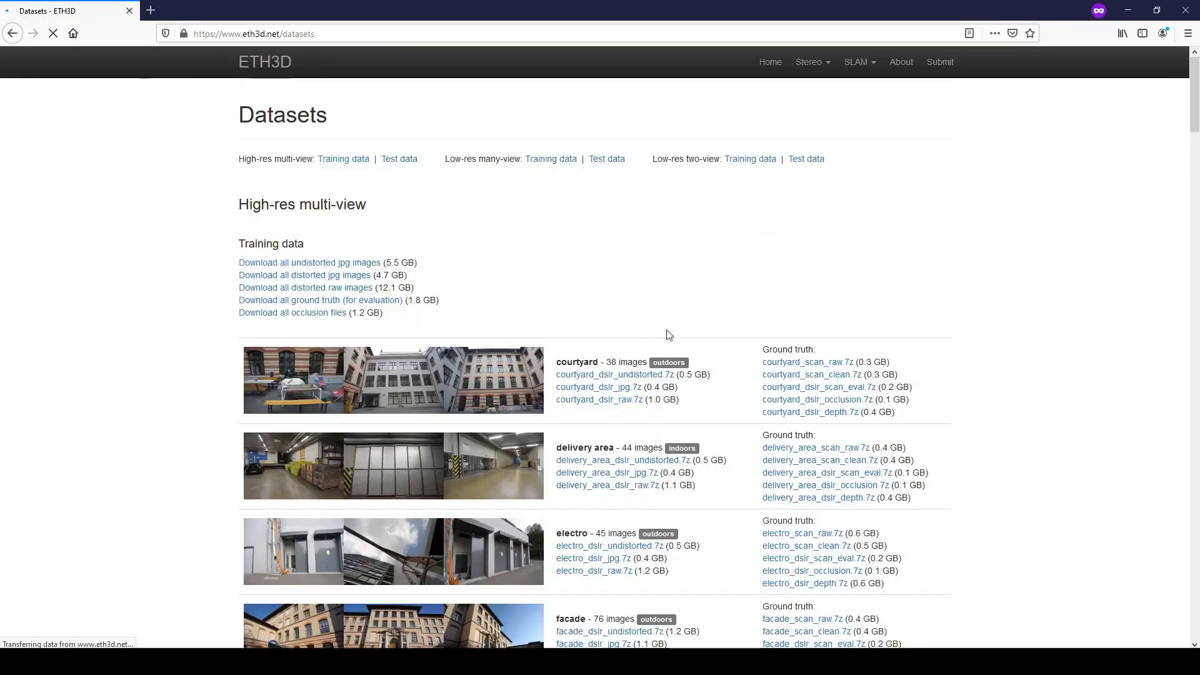
Find the terrains dataset on the ETH3D page and download terrains_dslr_jpg.7z.
{"action": "key", "text": "ctrl+f"}
{"action": "type", "text": "terrain"}
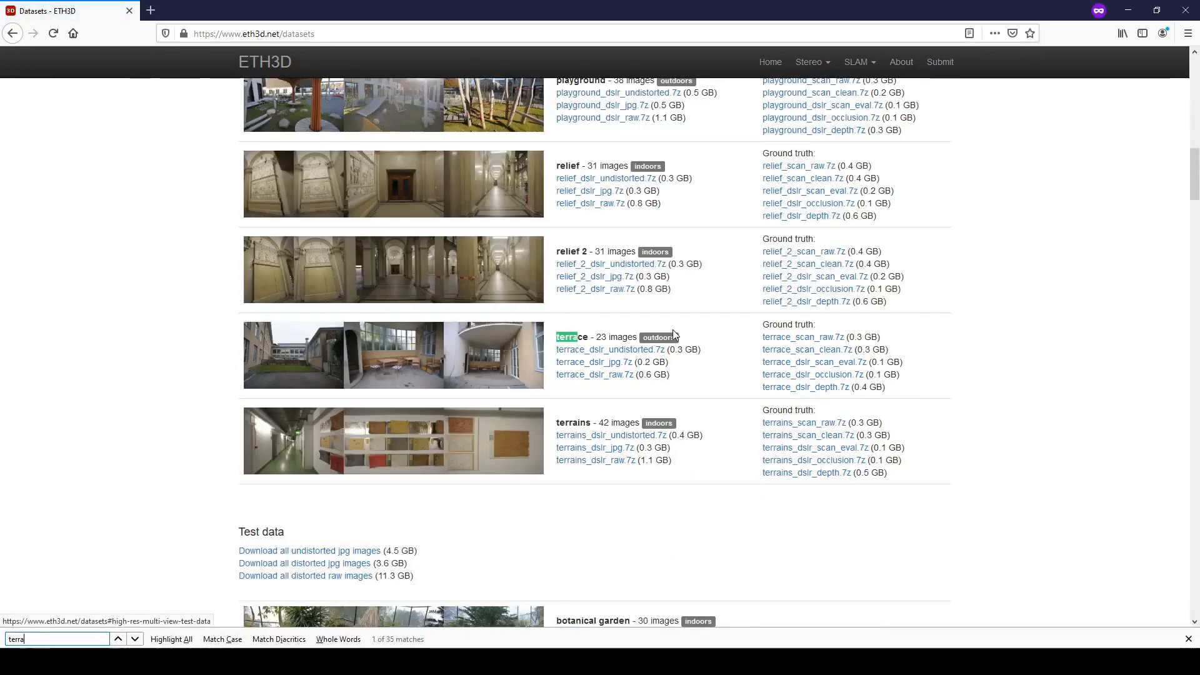
{"action": "left_click", "coordinate": [623, 447]}
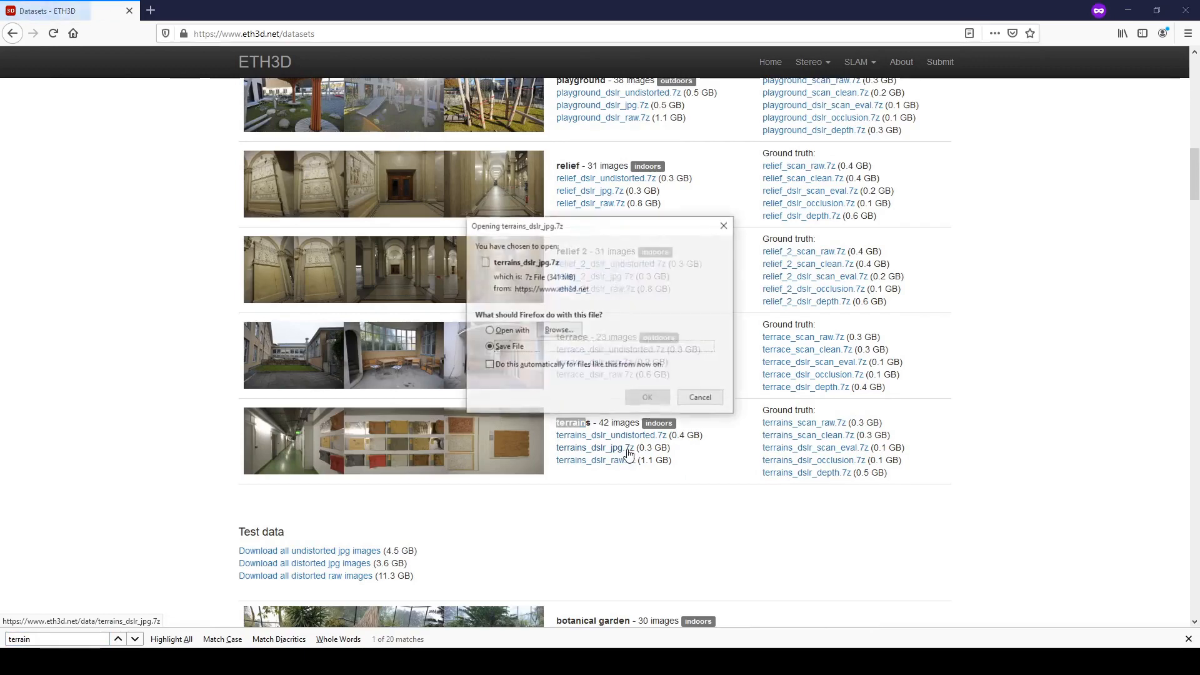
{"action": "left_click", "coordinate": [650, 398]}
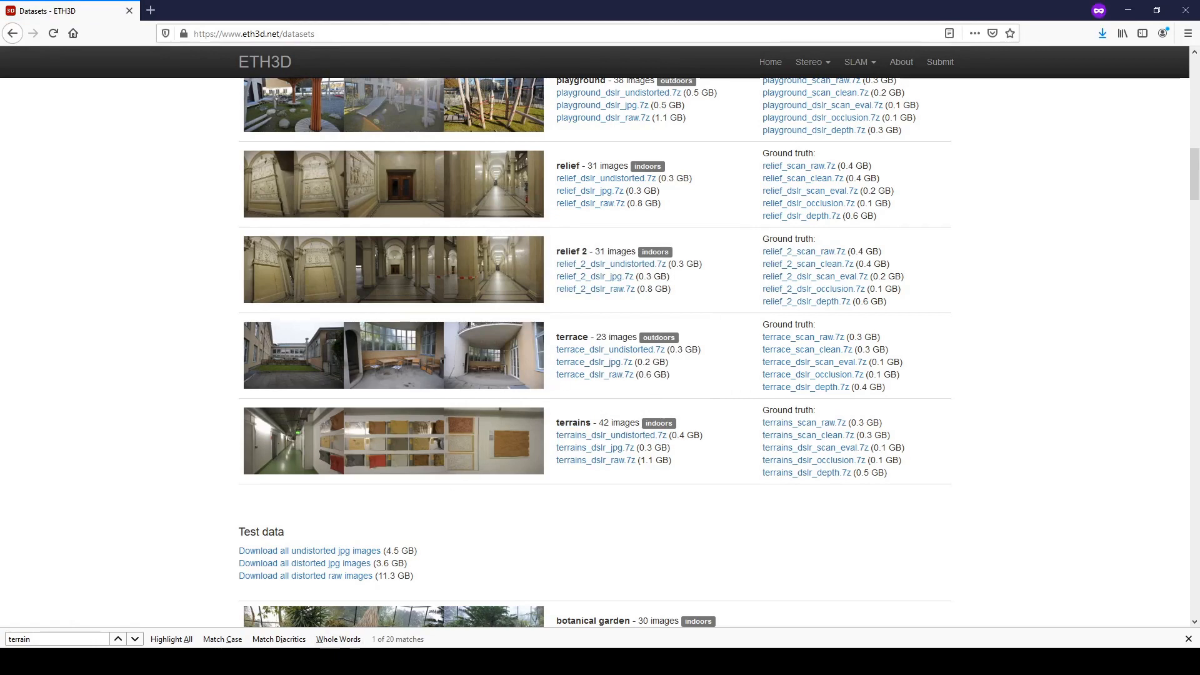
Switch to File Explorer and create a folder named Data inside the New Unity Project folder.
{"action": "left_click", "coordinate": [346, 660]}
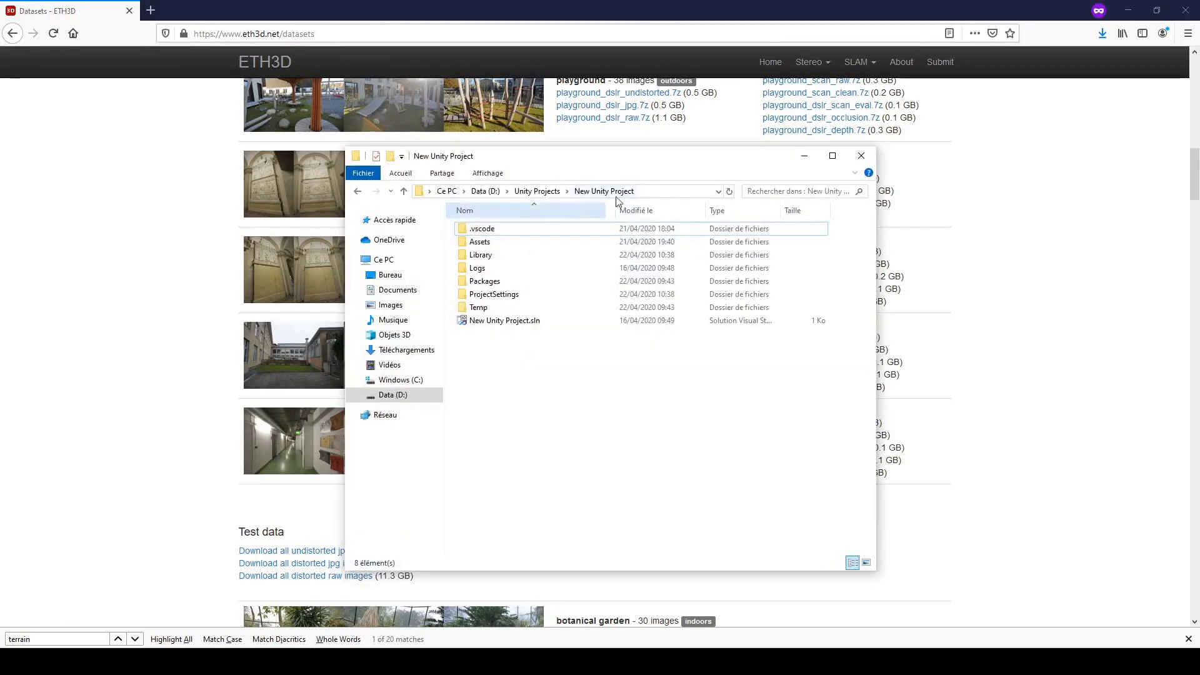
{"action": "right_click", "coordinate": [506, 402]}
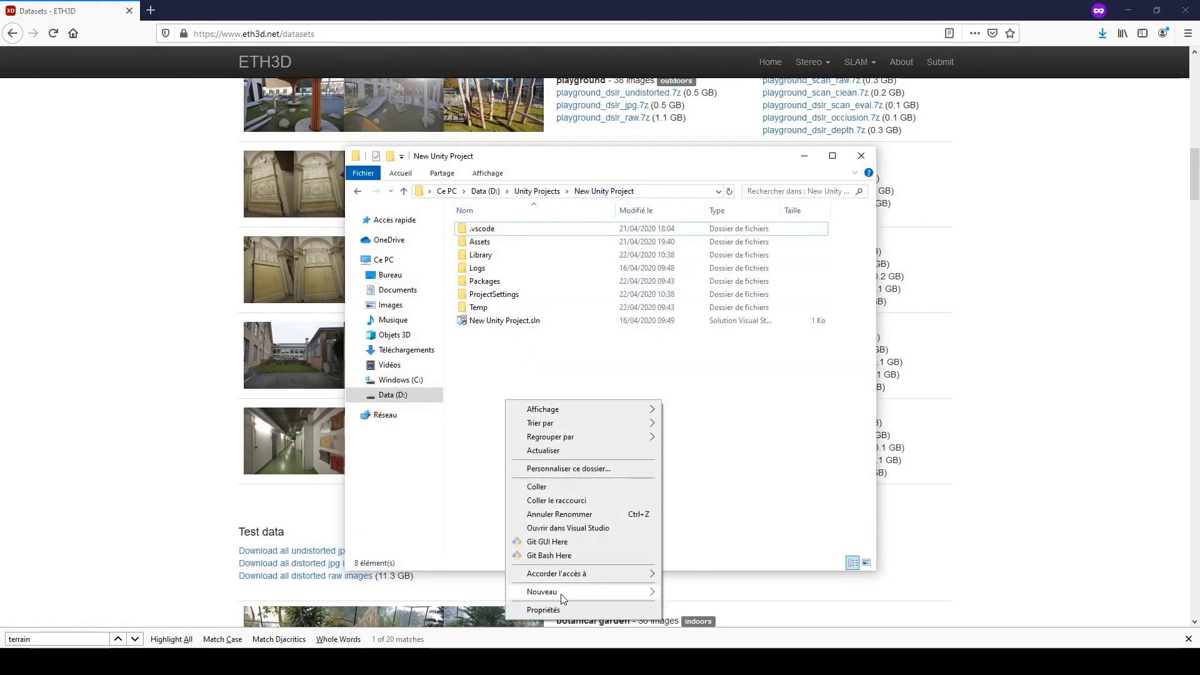
{"action": "mouse_move", "coordinate": [563, 592]}
{"action": "left_click", "coordinate": [712, 518]}
{"action": "type", "text": "Data"}
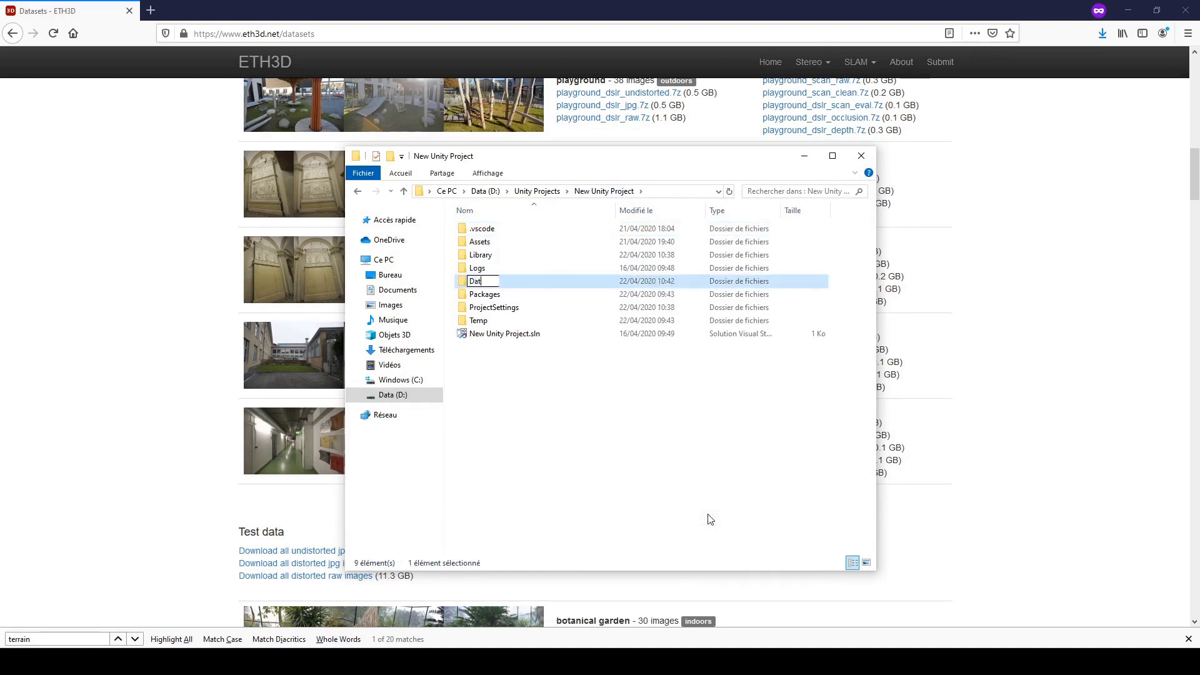
{"action": "key", "text": "Return"}
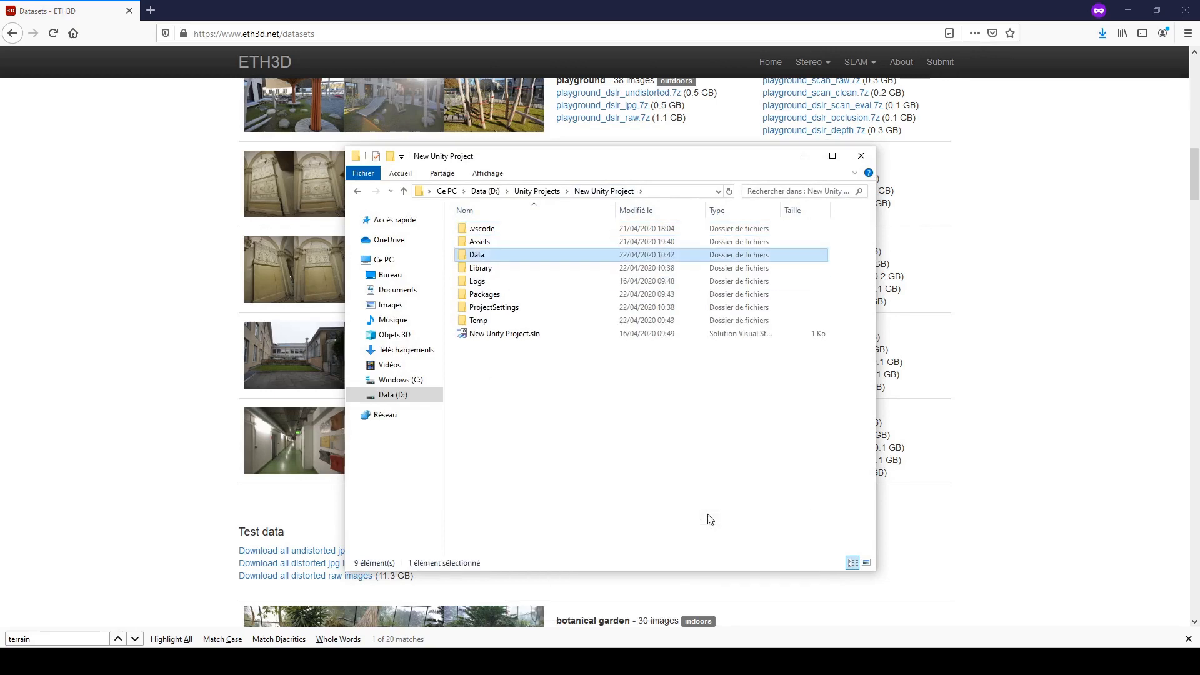
Paste terrains_dslr_jpg.7z into the Data folder and extract it there with 7-Zip.
{"action": "double_click", "coordinate": [495, 256]}
{"action": "key", "text": "ctrl+v"}
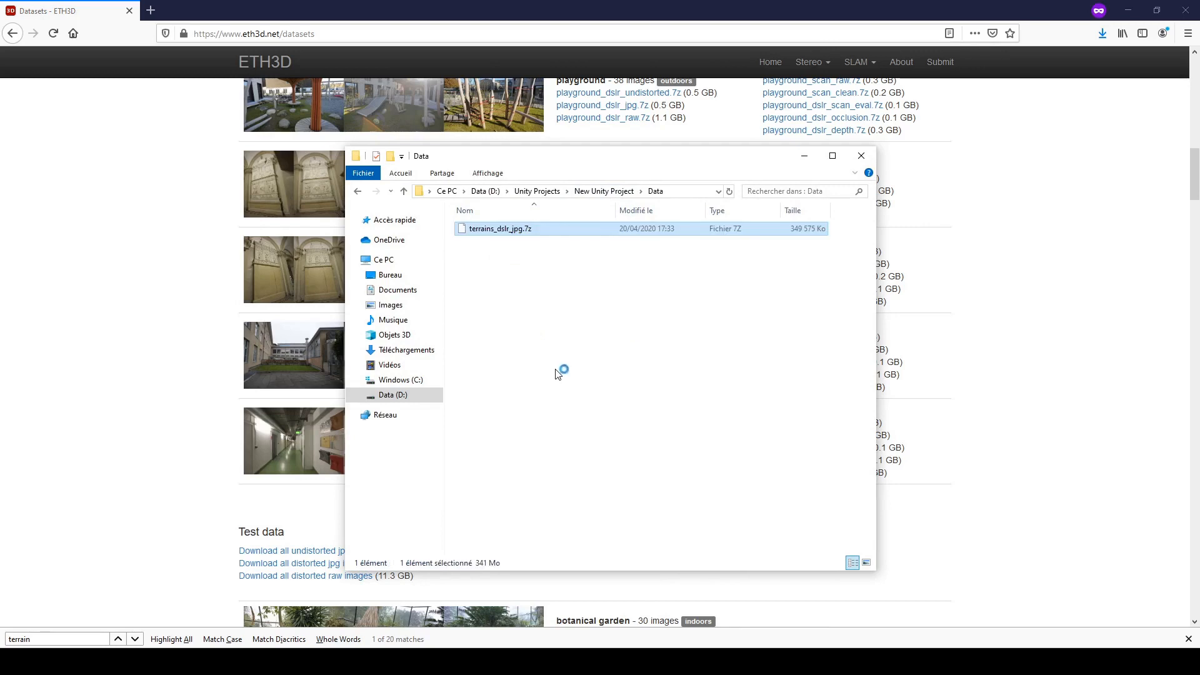
{"action": "right_click", "coordinate": [506, 229]}
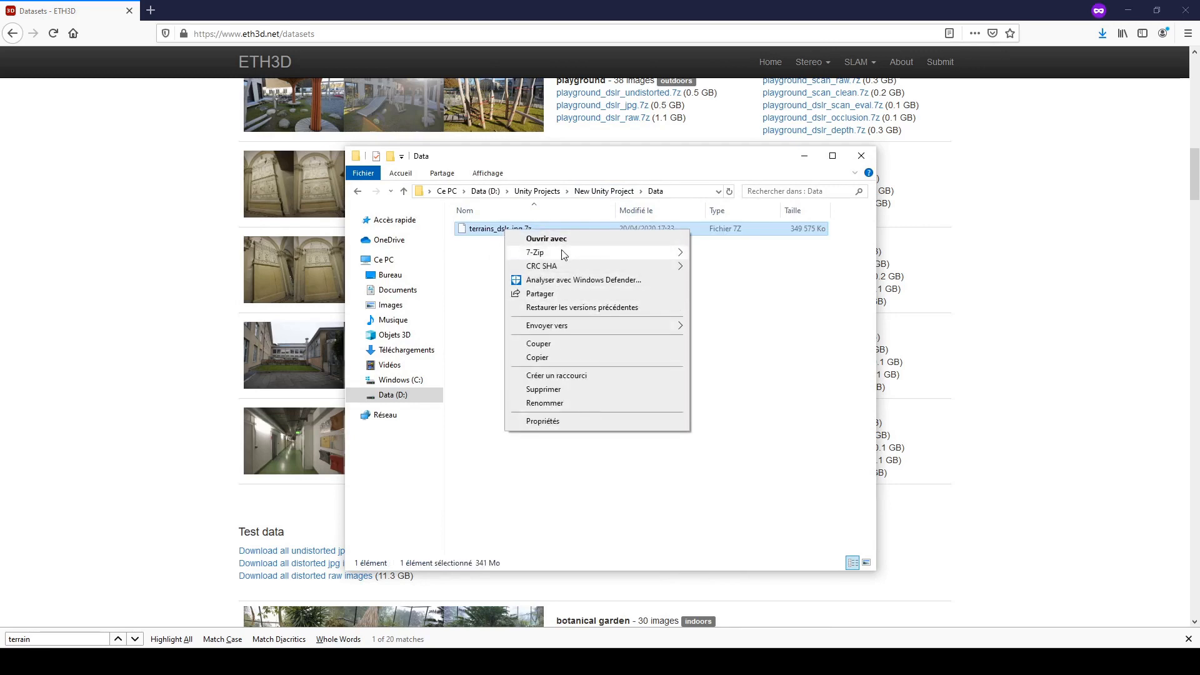
{"action": "mouse_move", "coordinate": [550, 252]}
{"action": "left_click", "coordinate": [744, 295]}
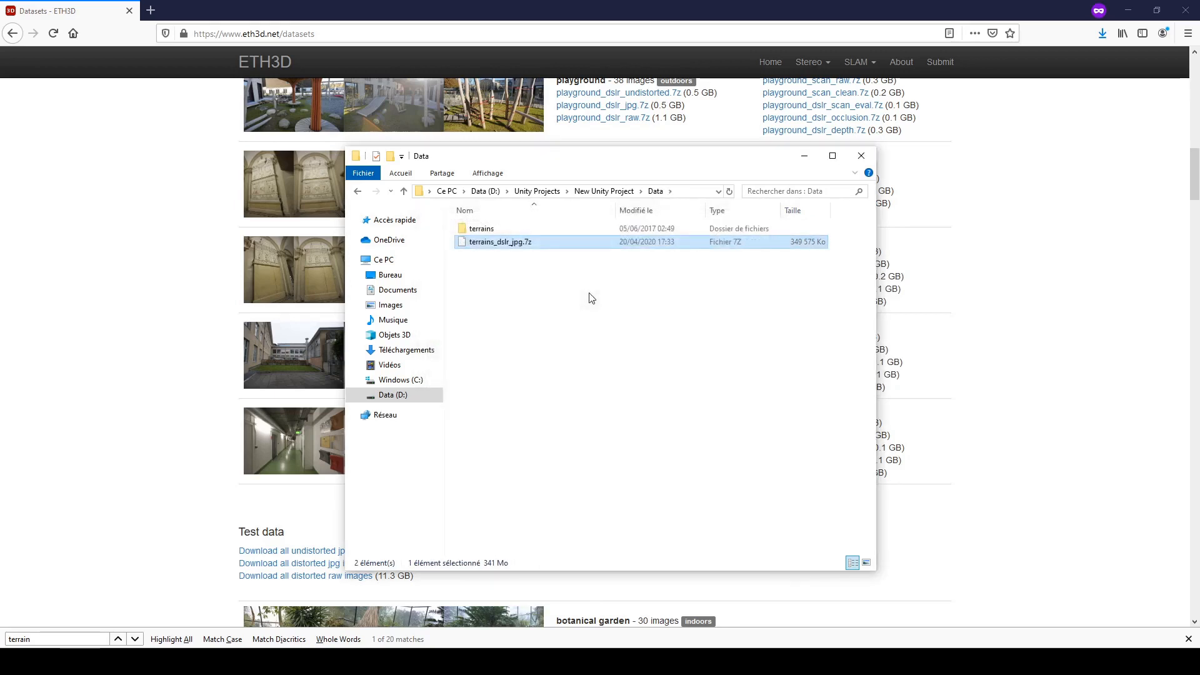
Delete the dslr_calibration_jpg folder from the extracted terrains folder.
{"action": "double_click", "coordinate": [505, 229]}
{"action": "left_click", "coordinate": [505, 235]}
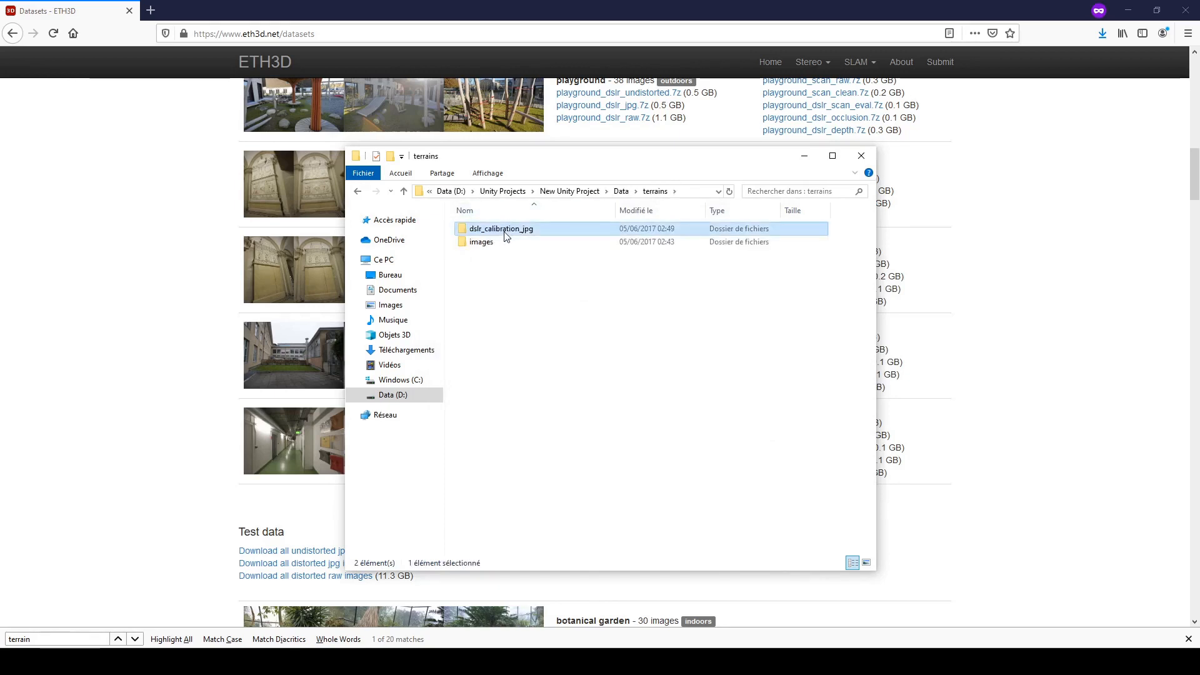
{"action": "key", "text": "Delete"}
Move the photos DSC_0620.JPG through DSC_0632.JPG from dslr_images up into the parent images folder.
{"action": "double_click", "coordinate": [493, 232]}
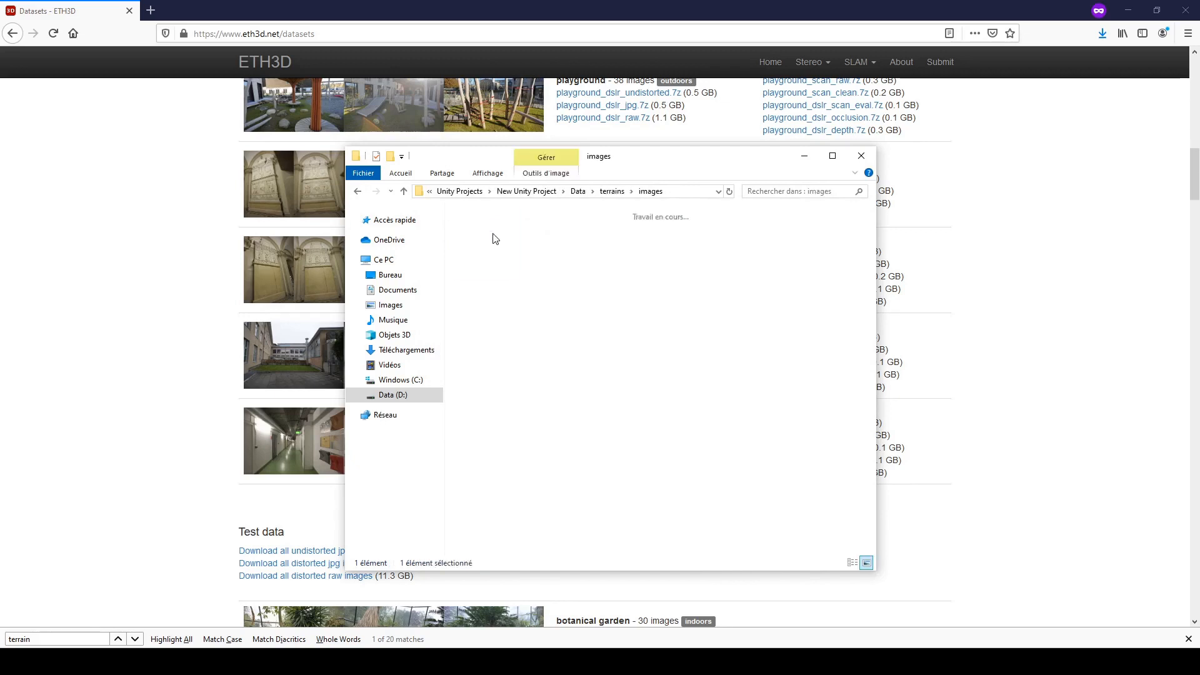
{"action": "double_click", "coordinate": [492, 255]}
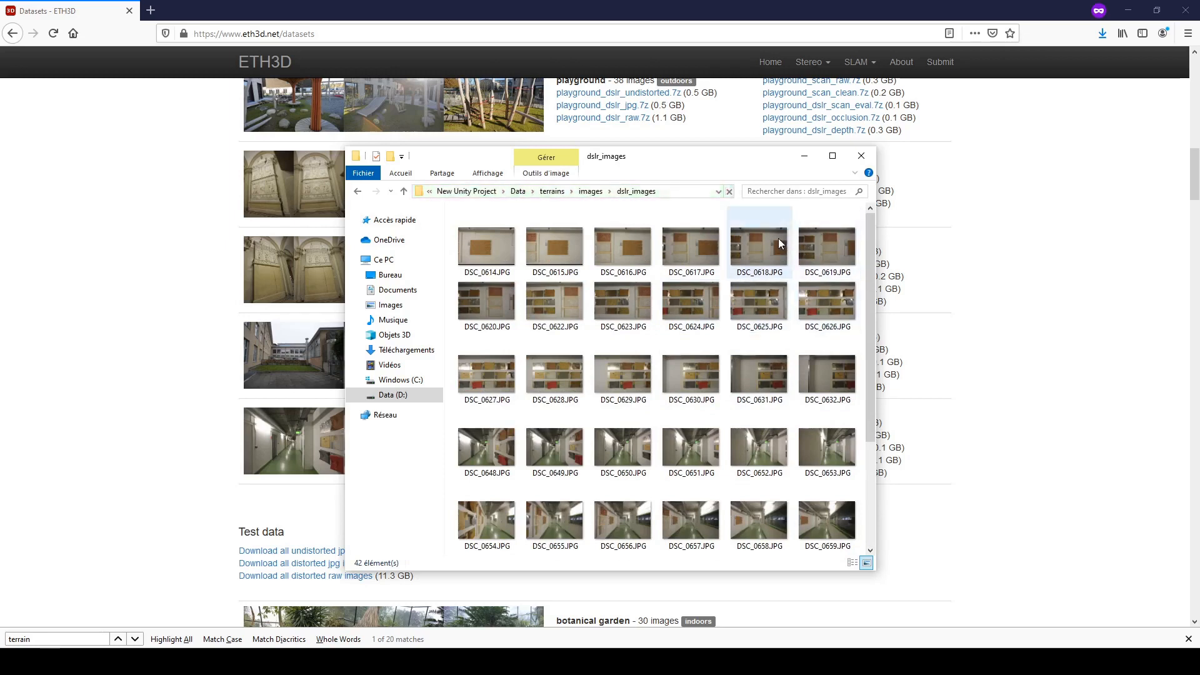
{"action": "mouse_move", "coordinate": [778, 238]}
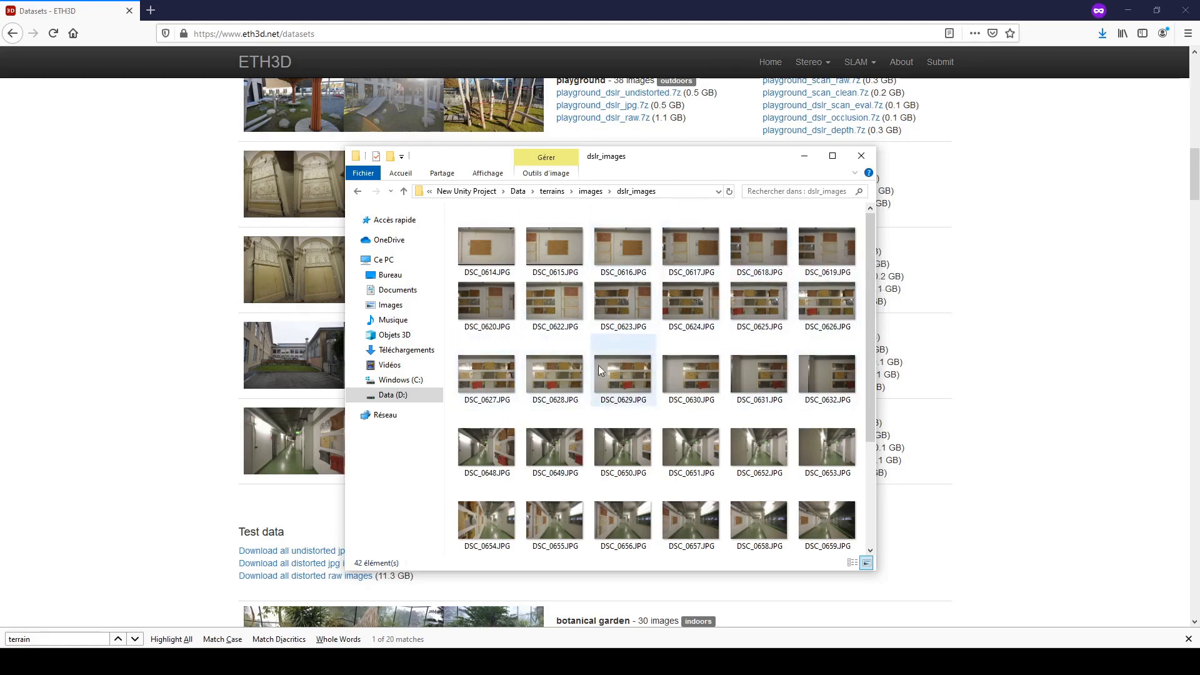
{"action": "left_click", "coordinate": [482, 306]}
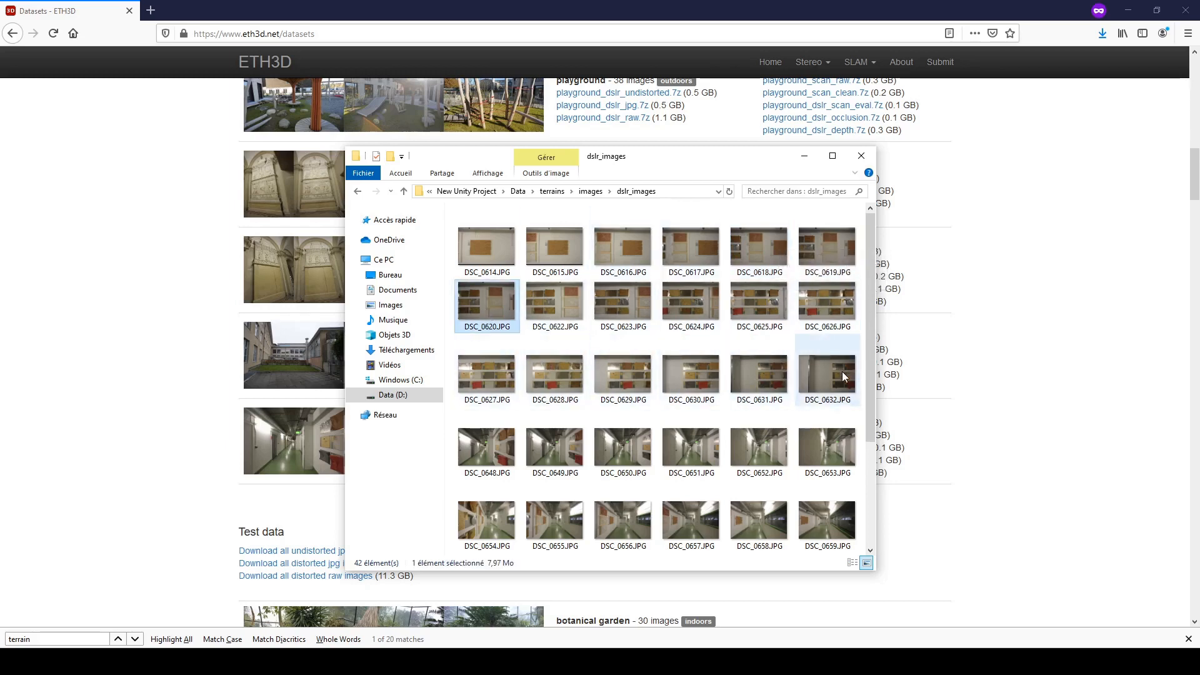
{"action": "left_click", "coordinate": [819, 372], "text": "shift"}
{"action": "left_click_drag", "start_coordinate": [494, 308], "coordinate": [591, 192]}
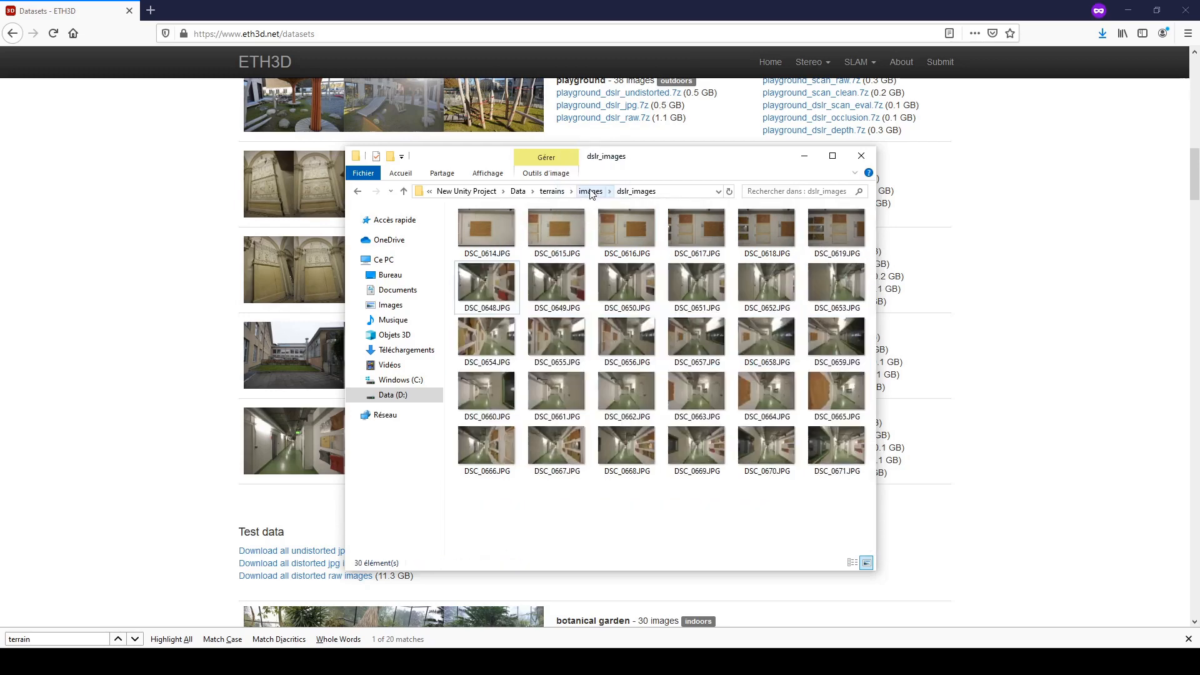
Delete the dslr_images folder with the remaining photos, and review the folder structure from Data through terrains to images.
{"action": "left_click", "coordinate": [590, 191]}
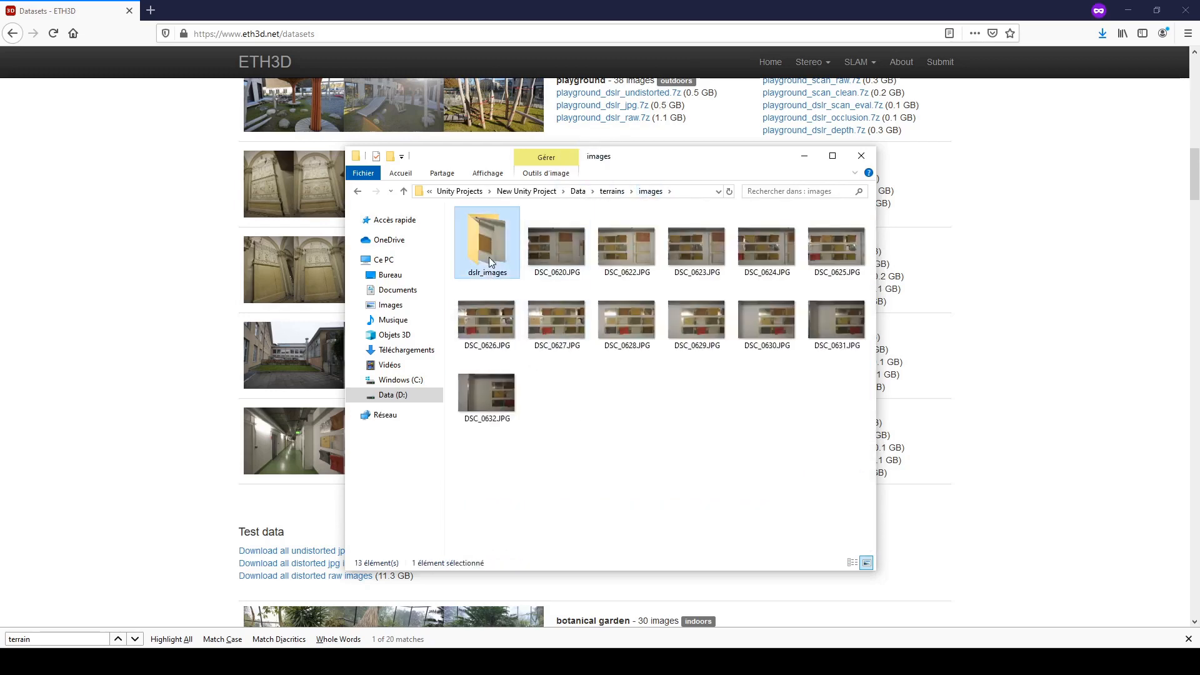
{"action": "key", "text": "Delete"}
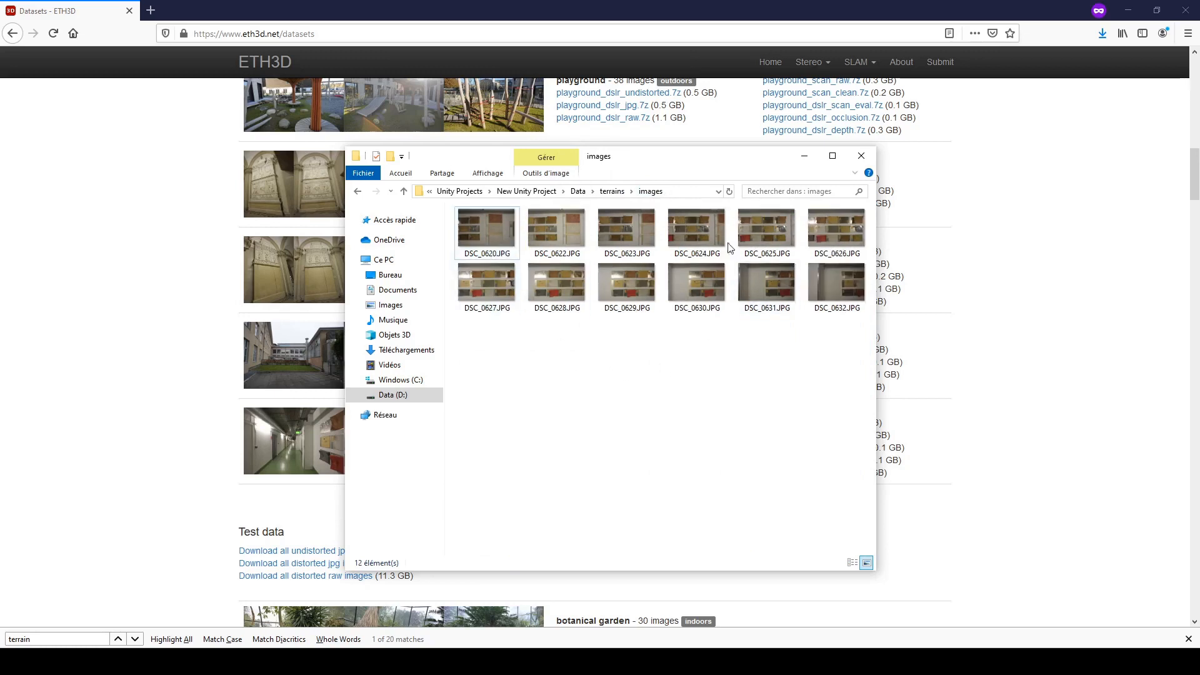
{"action": "left_click", "coordinate": [578, 191]}
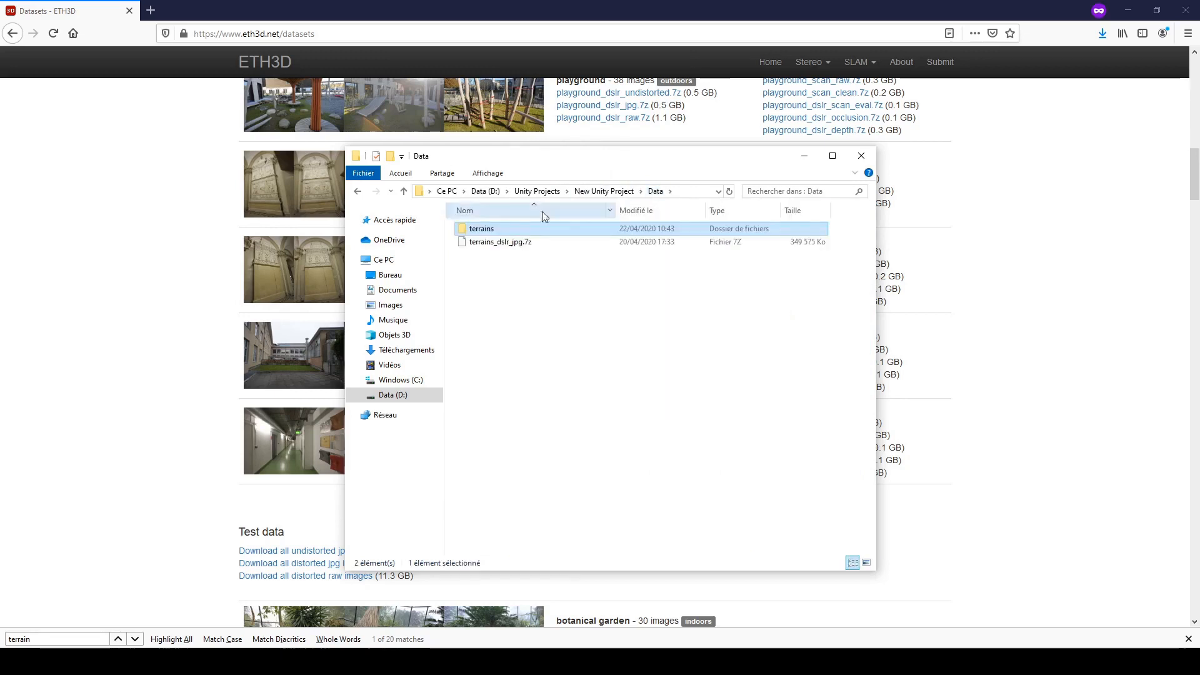
{"action": "double_click", "coordinate": [494, 230]}
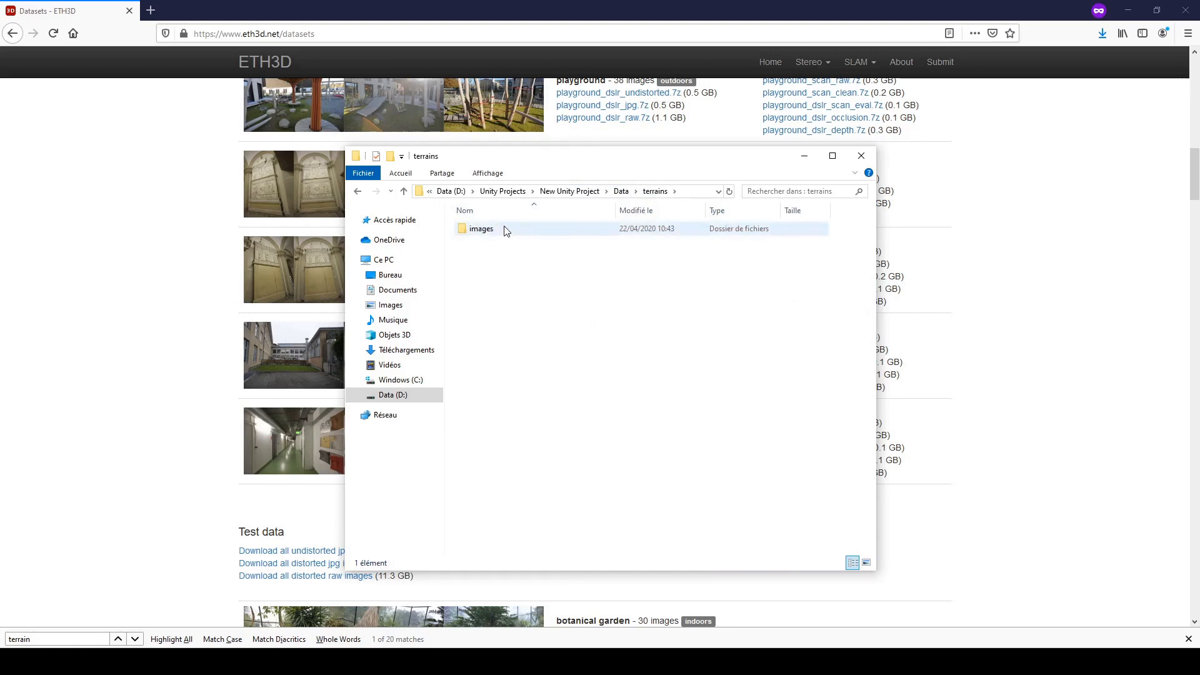
{"action": "double_click", "coordinate": [483, 230]}
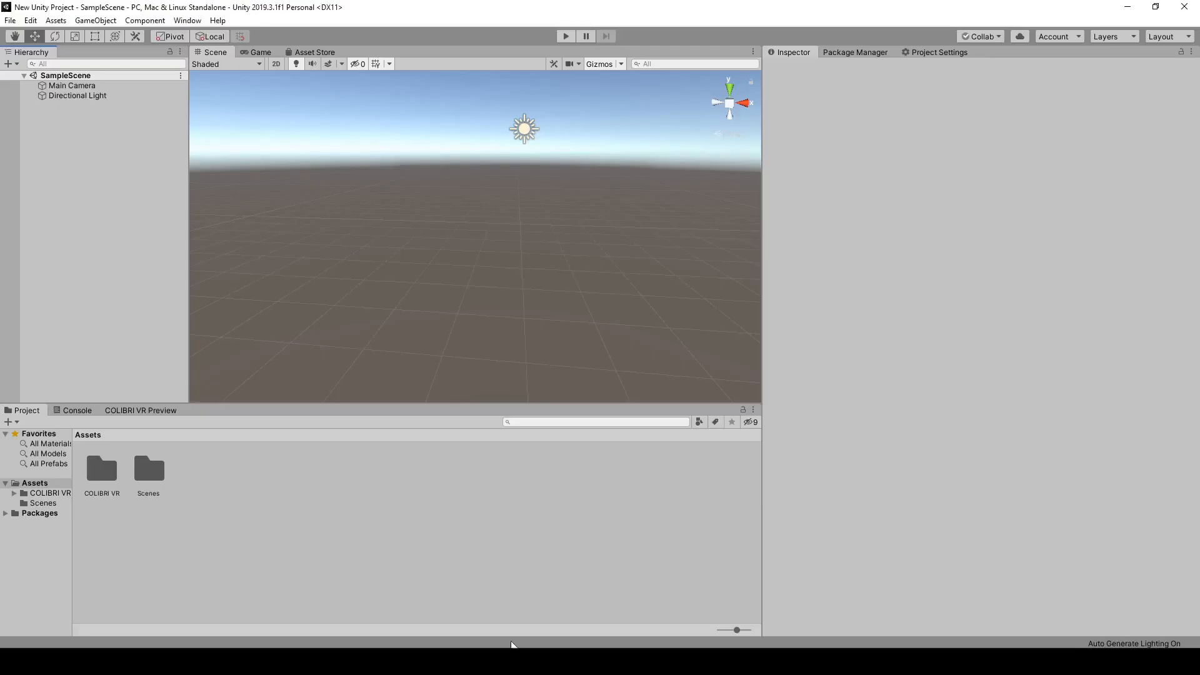
Switch to Unity and check the COLIBRI VR package and its external helper tool paths in the project settings.
{"action": "left_click", "coordinate": [866, 53]}
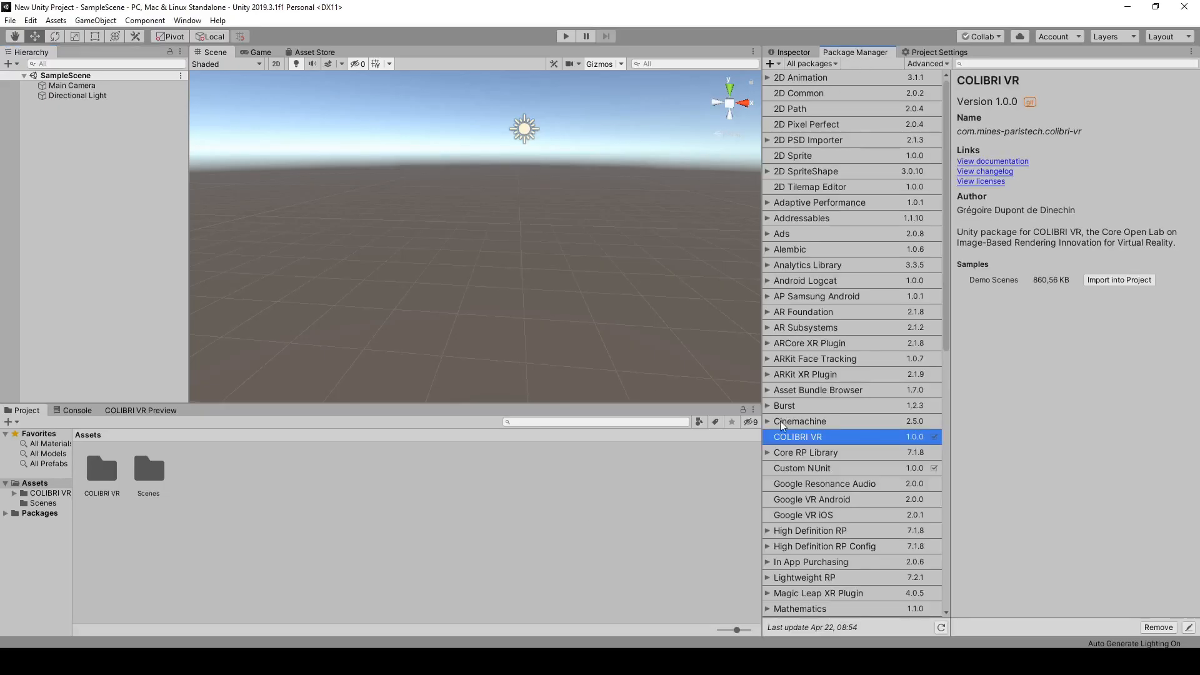
{"action": "left_click", "coordinate": [944, 54]}
{"action": "left_click", "coordinate": [785, 90]}
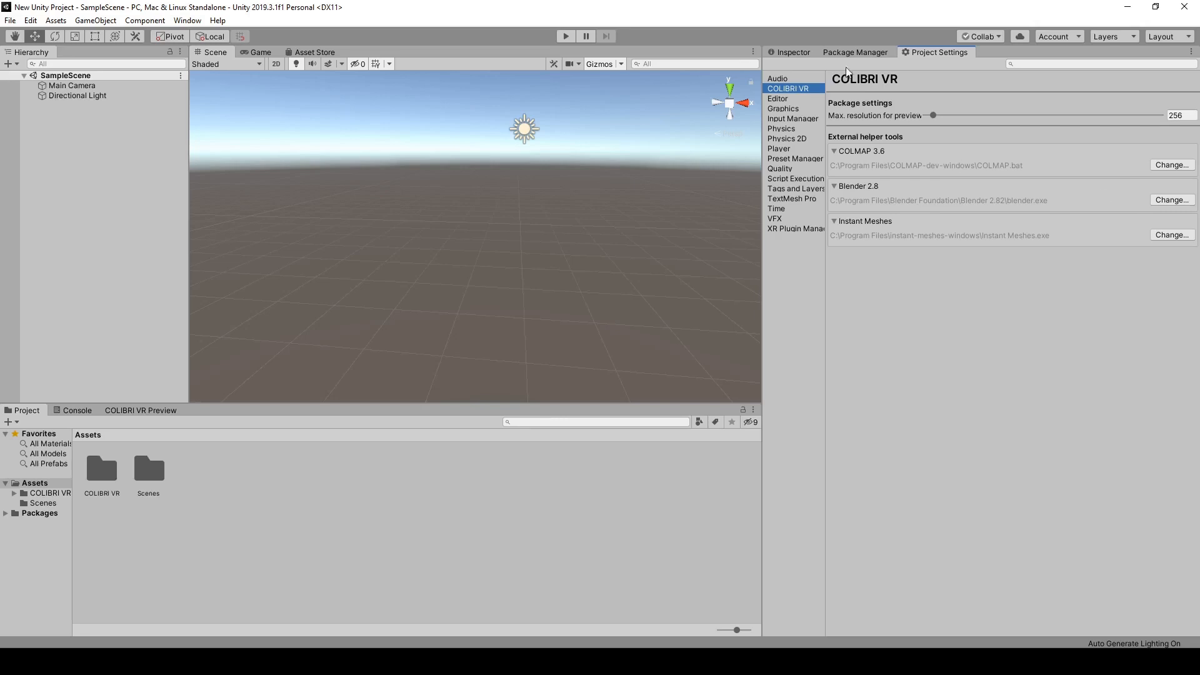
Create an empty GameObject in SampleScene and reset its transform.
{"action": "left_click", "coordinate": [791, 52]}
{"action": "right_click", "coordinate": [75, 188]}
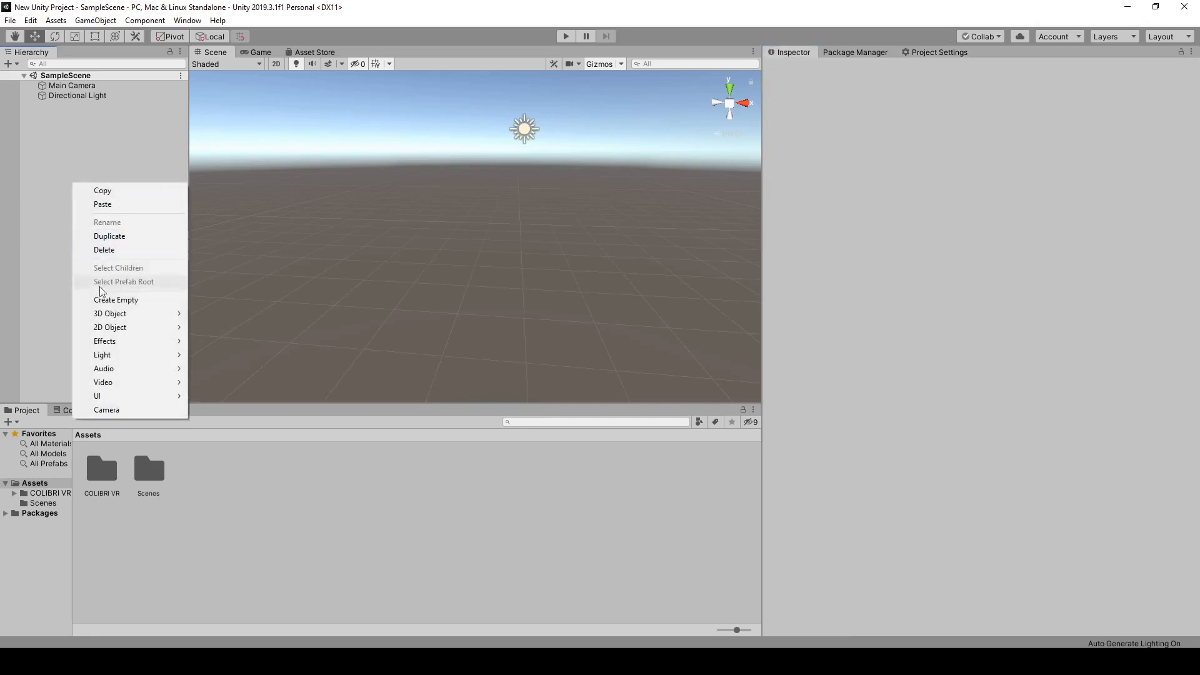
{"action": "left_click", "coordinate": [113, 301]}
{"action": "right_click", "coordinate": [868, 103]}
{"action": "left_click", "coordinate": [883, 109]}
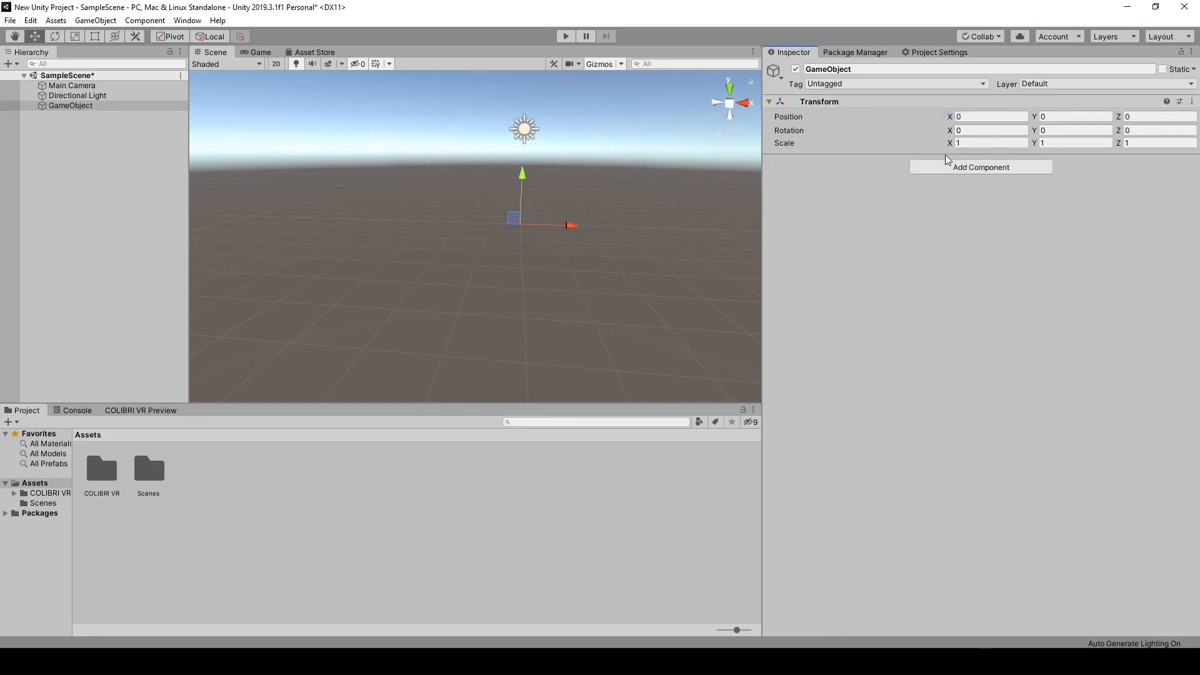
Add a Processing component to the new GameObject.
{"action": "left_click", "coordinate": [947, 165]}
{"action": "type", "text": "proc"}
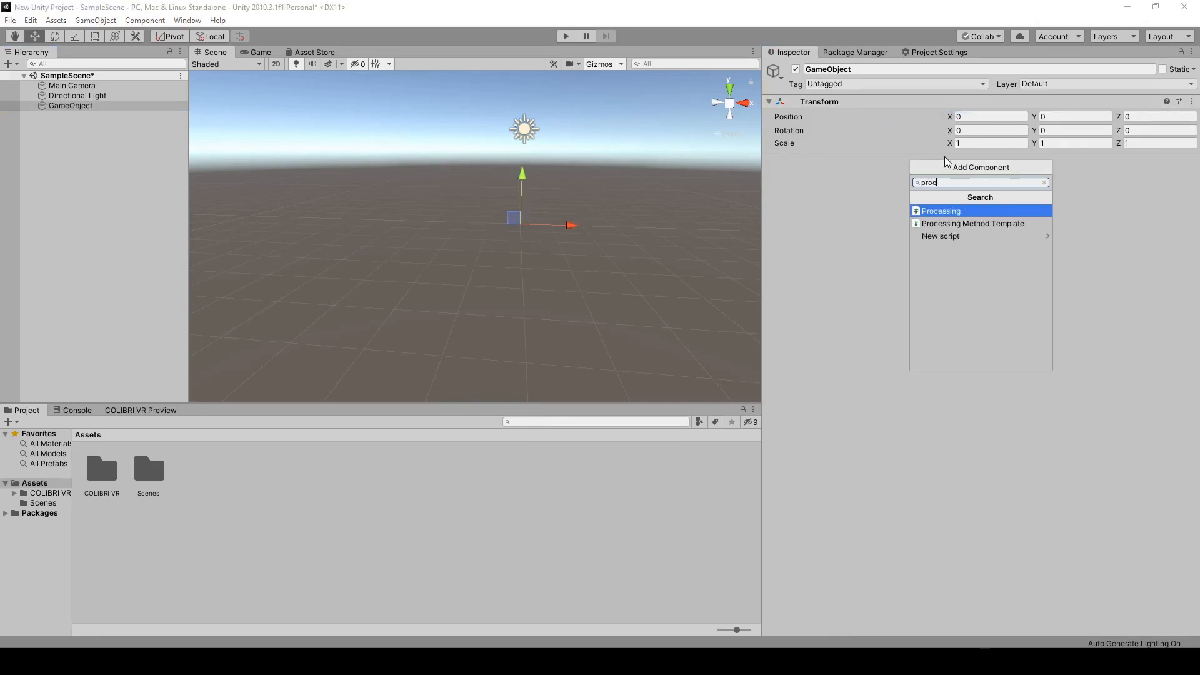
{"action": "key", "text": "Return"}
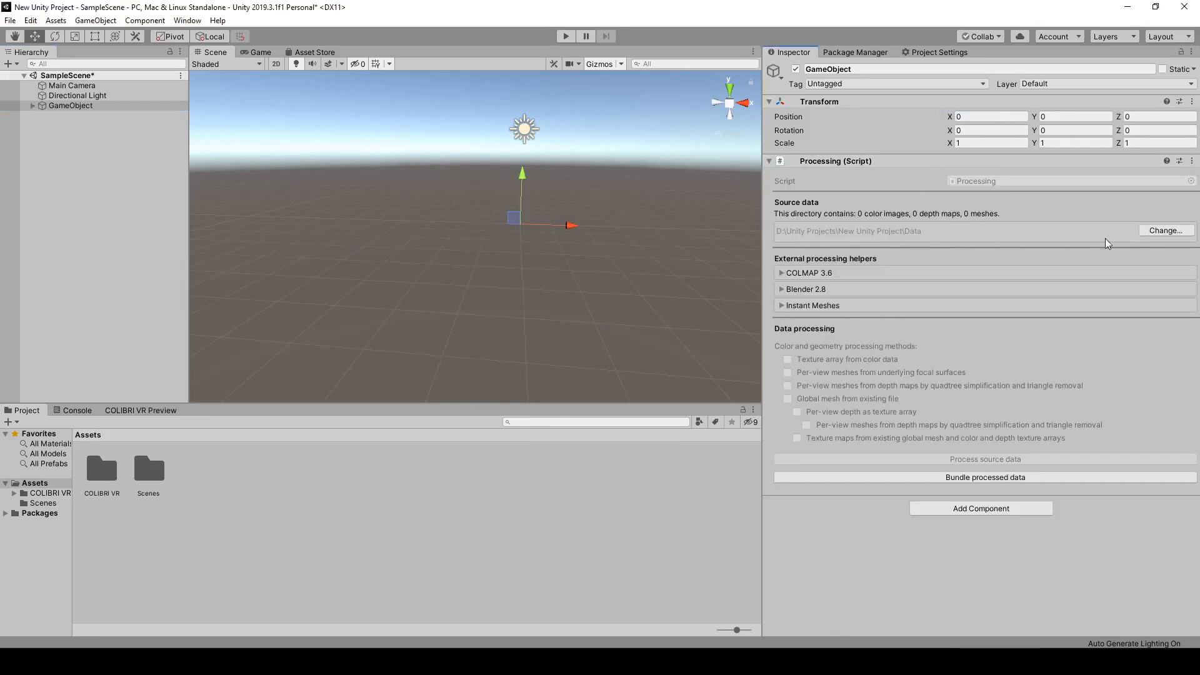
Set the Processing component's source data directory to the terrains folder inside Data.
{"action": "left_click", "coordinate": [1163, 230]}
{"action": "left_click", "coordinate": [253, 114]}
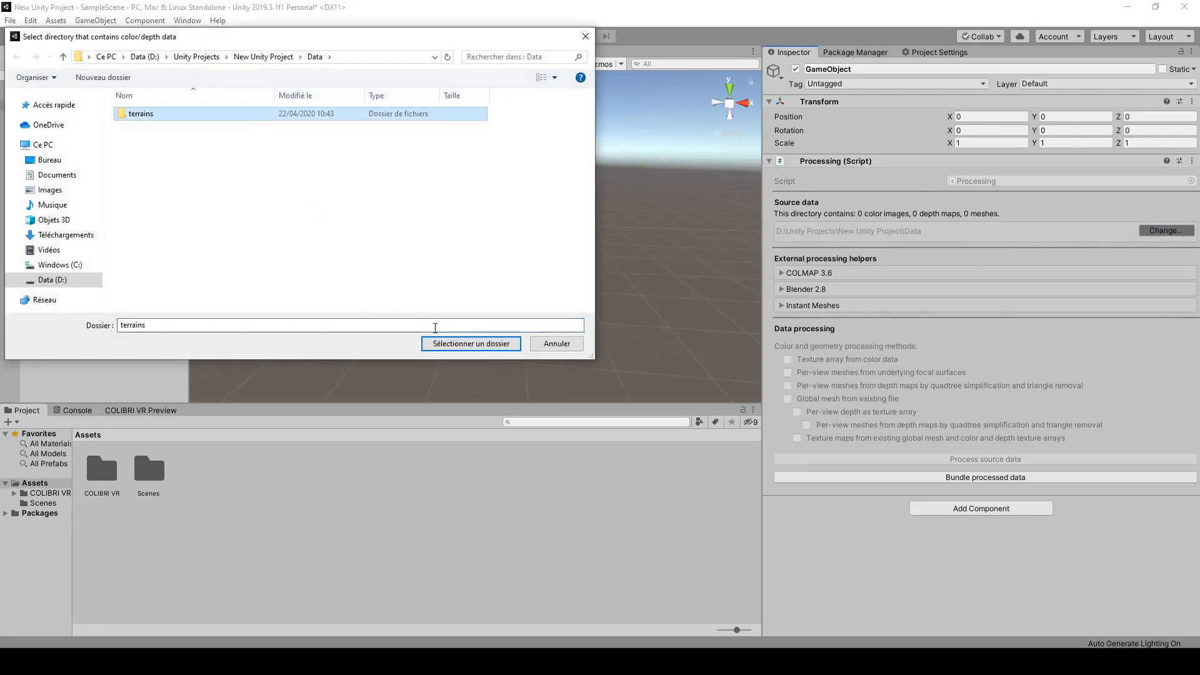
{"action": "left_click", "coordinate": [470, 343]}
Enter Play mode, show the Scene view, and run COLMAP's sparse camera setup recovery from the images, allowing existing terrains data to be erased.
{"action": "left_click", "coordinate": [565, 35]}
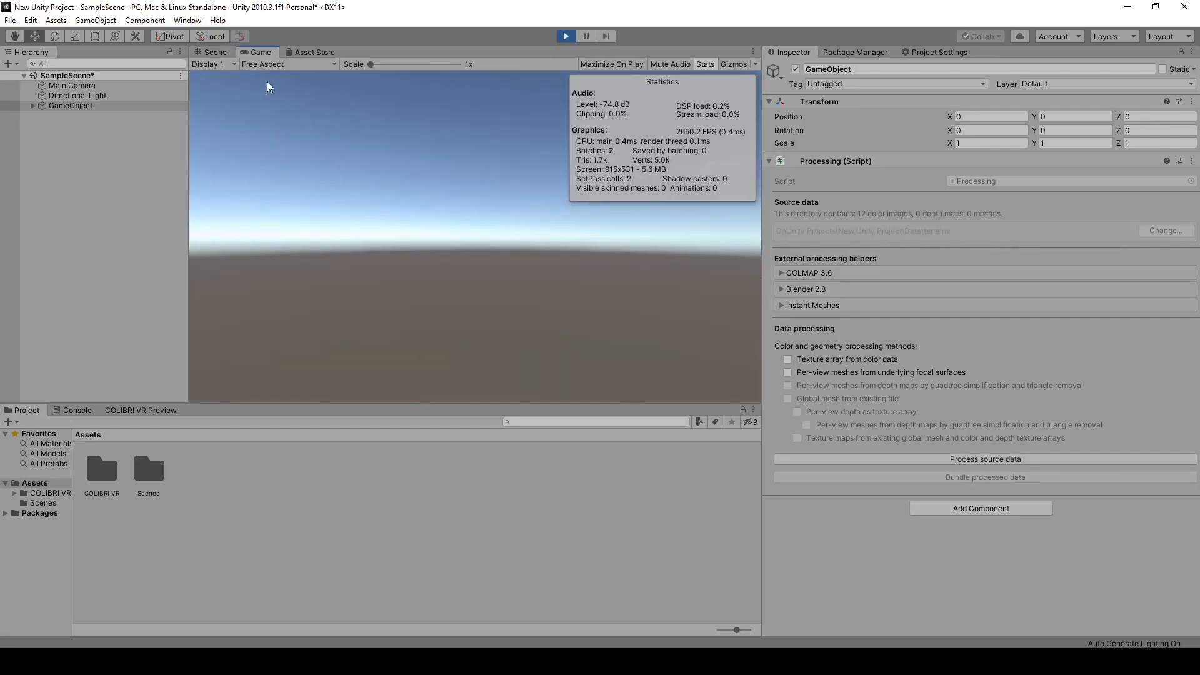
{"action": "left_click", "coordinate": [213, 52]}
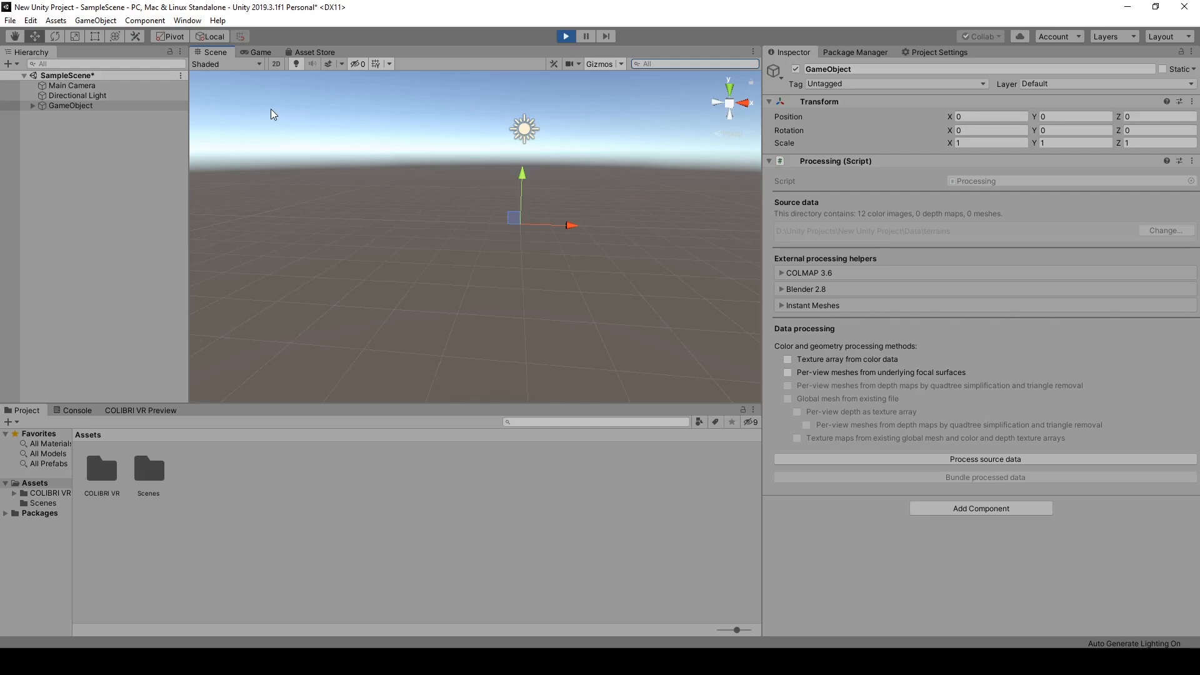
{"action": "left_click", "coordinate": [808, 273]}
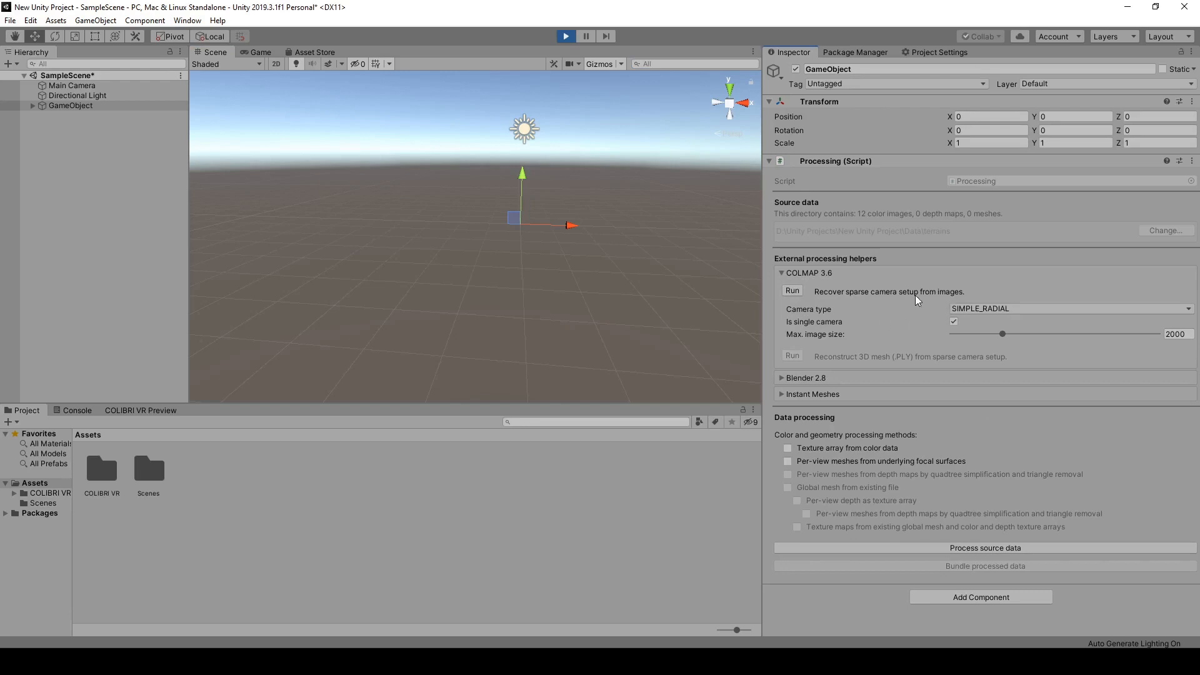
{"action": "left_click", "coordinate": [792, 291]}
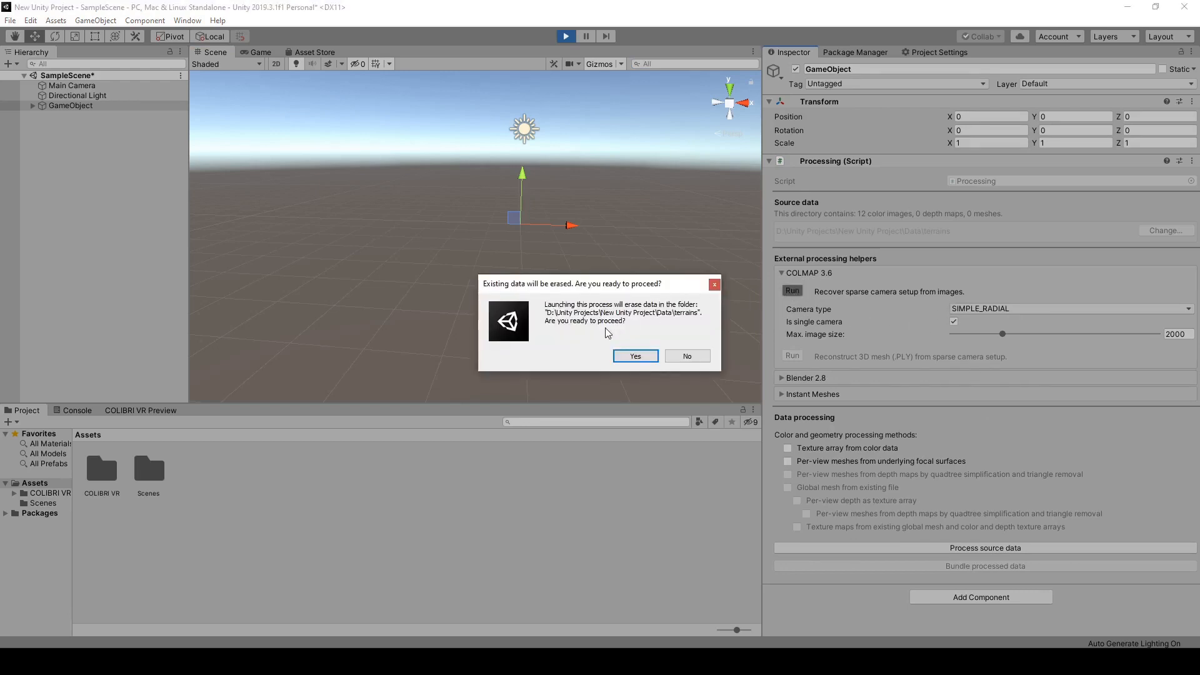
{"action": "left_click", "coordinate": [636, 356]}
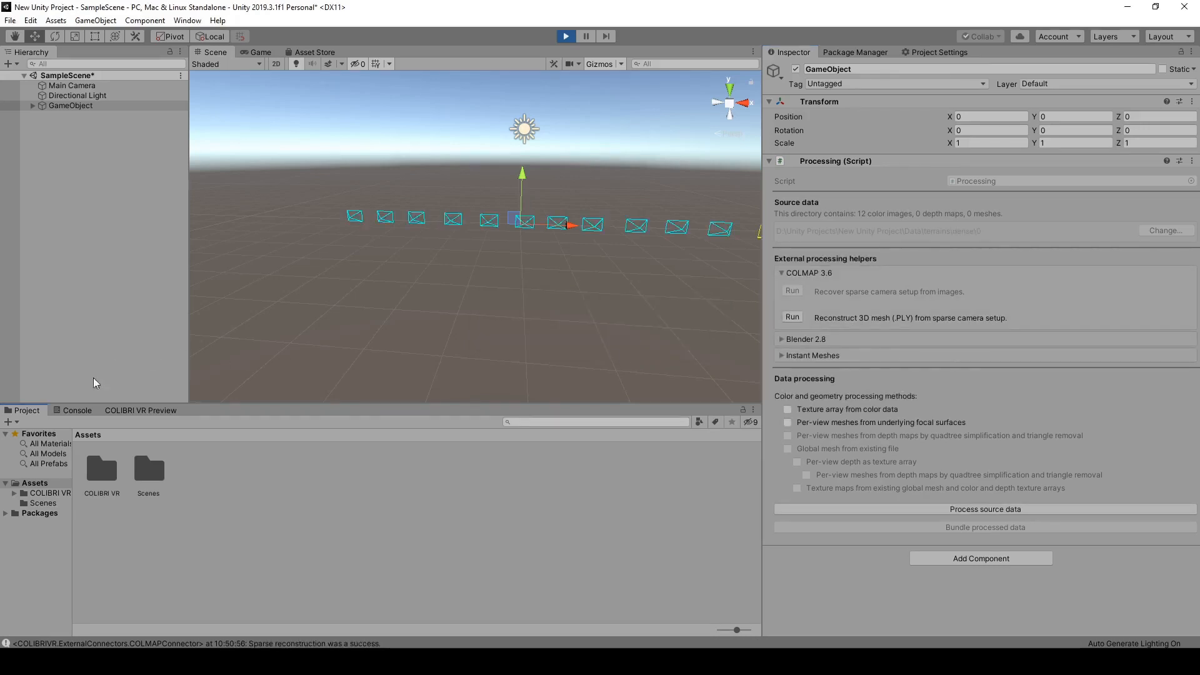
Check the sparse reconstruction log in the Console and frame the recovered cameras of the GameObject in the Scene view.
{"action": "left_click", "coordinate": [78, 411]}
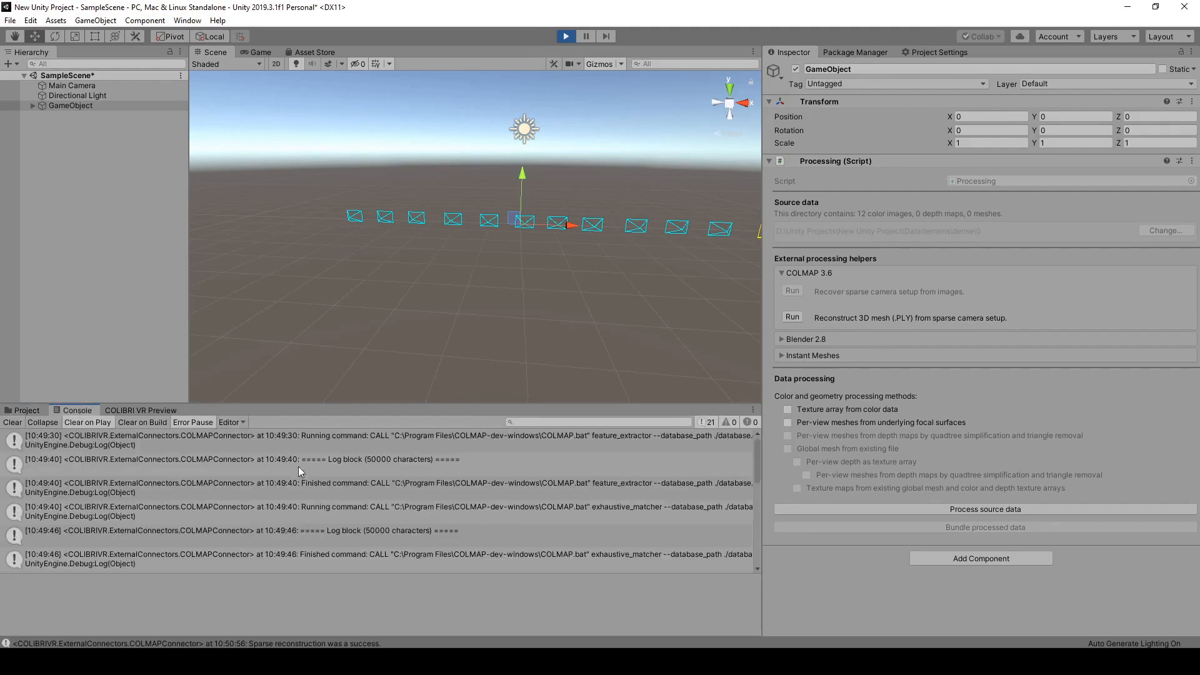
{"action": "scroll", "coordinate": [298, 466], "scroll_direction": "down", "scroll_amount": 10}
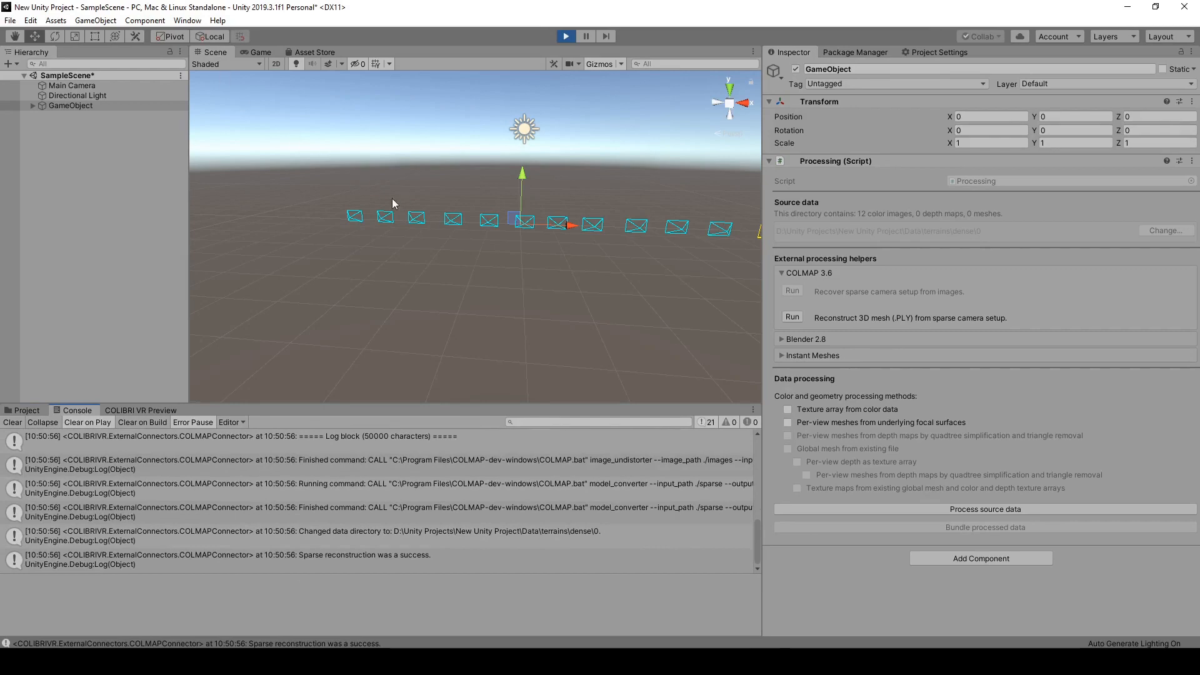
{"action": "double_click", "coordinate": [76, 105]}
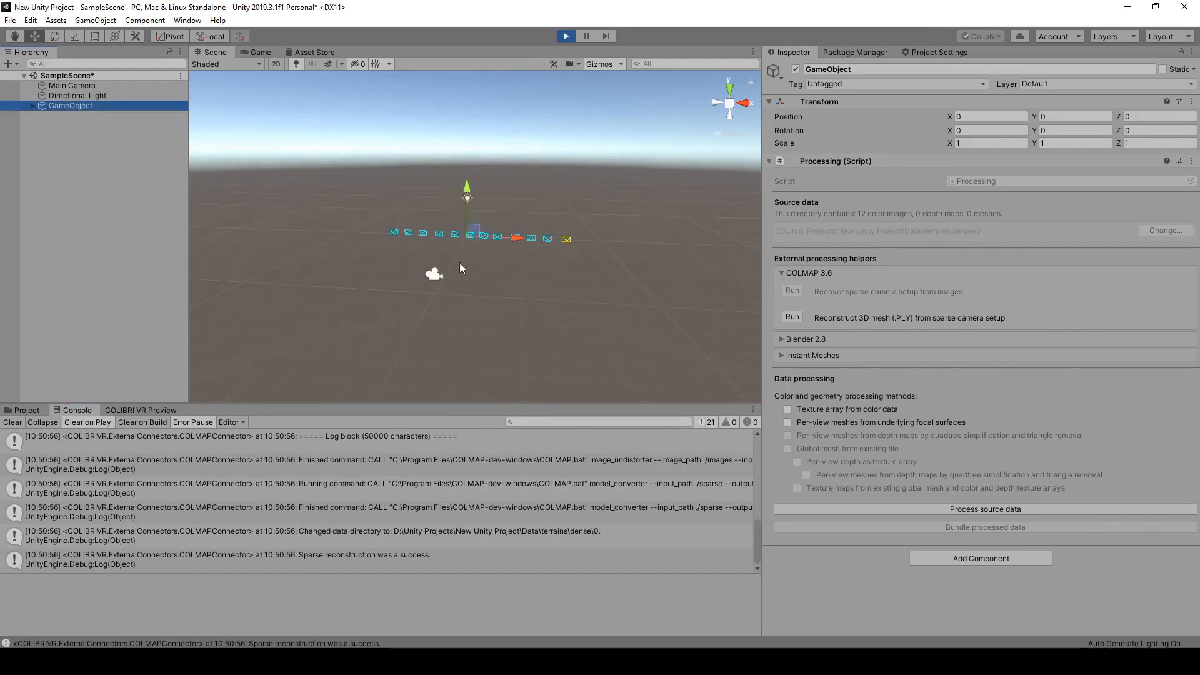
{"action": "scroll", "coordinate": [590, 290], "scroll_direction": "up", "scroll_amount": 6}
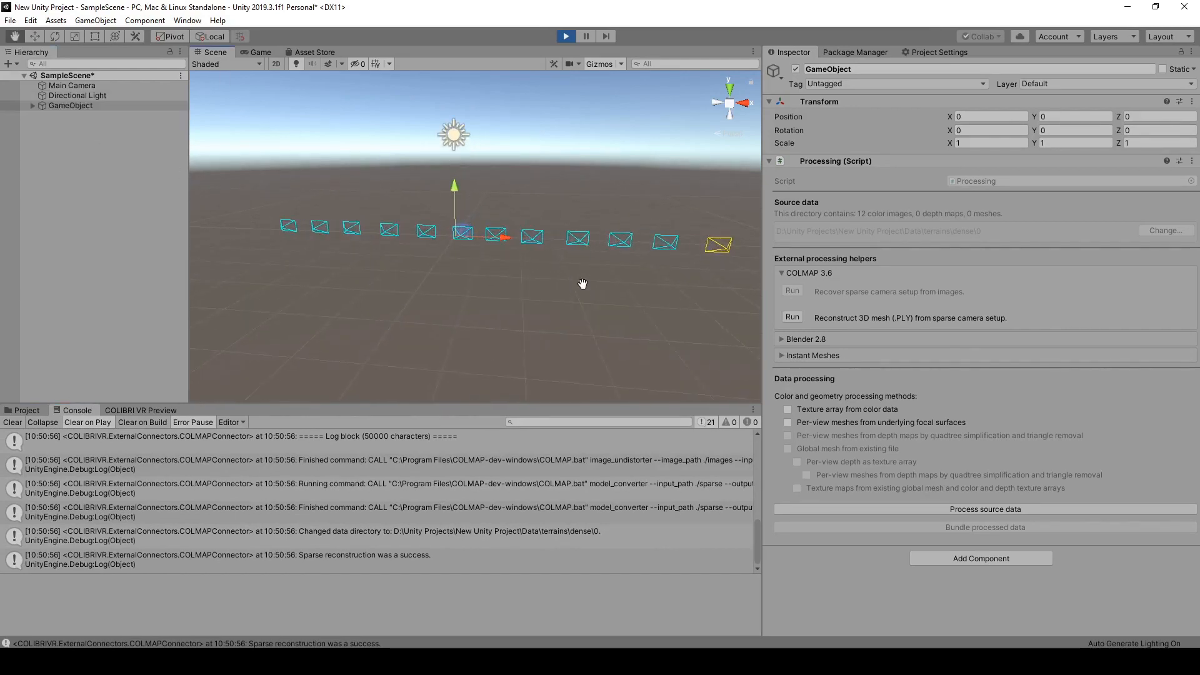
{"action": "middle_click_drag", "start_coordinate": [583, 284], "coordinate": [561, 305]}
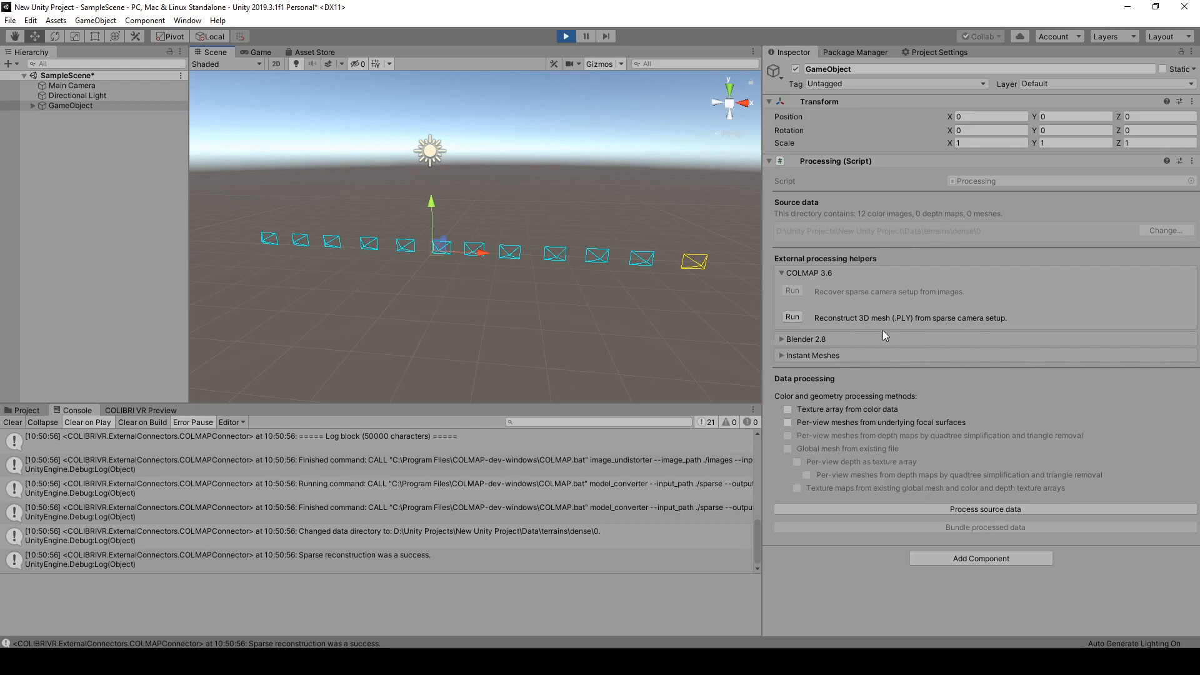
Run COLMAP's 3D mesh (.PLY) reconstruction from the sparse camera setup, allowing existing data in dense\0 to be erased.
{"action": "left_click", "coordinate": [793, 318]}
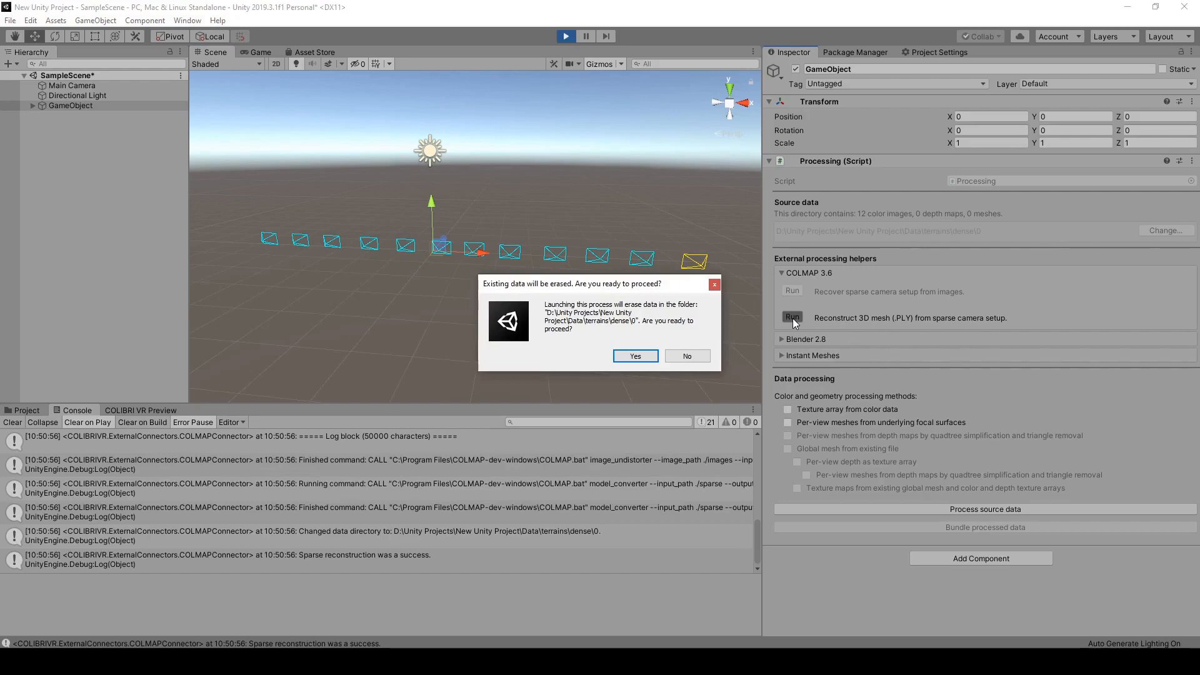
{"action": "left_click", "coordinate": [633, 356]}
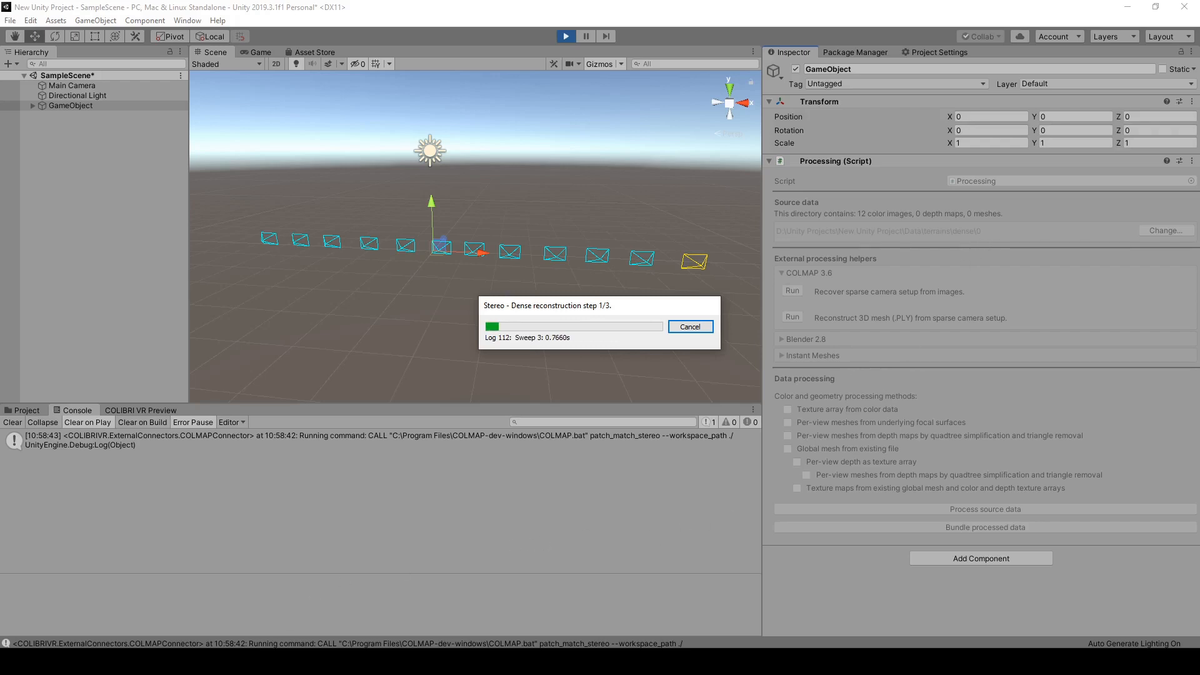
Switch to File Explorer, look through the terrains folder's dense\0 output and its images, and return to Unity.
{"action": "key", "text": "alt+Tab"}
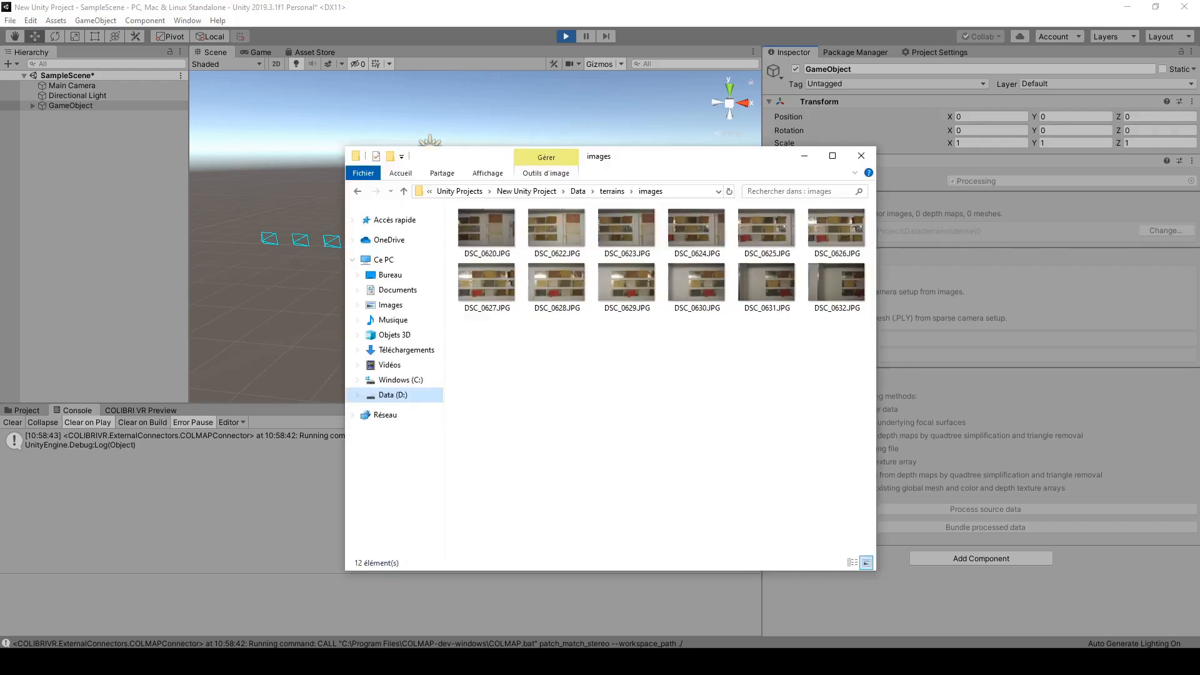
{"action": "left_click", "coordinate": [613, 192]}
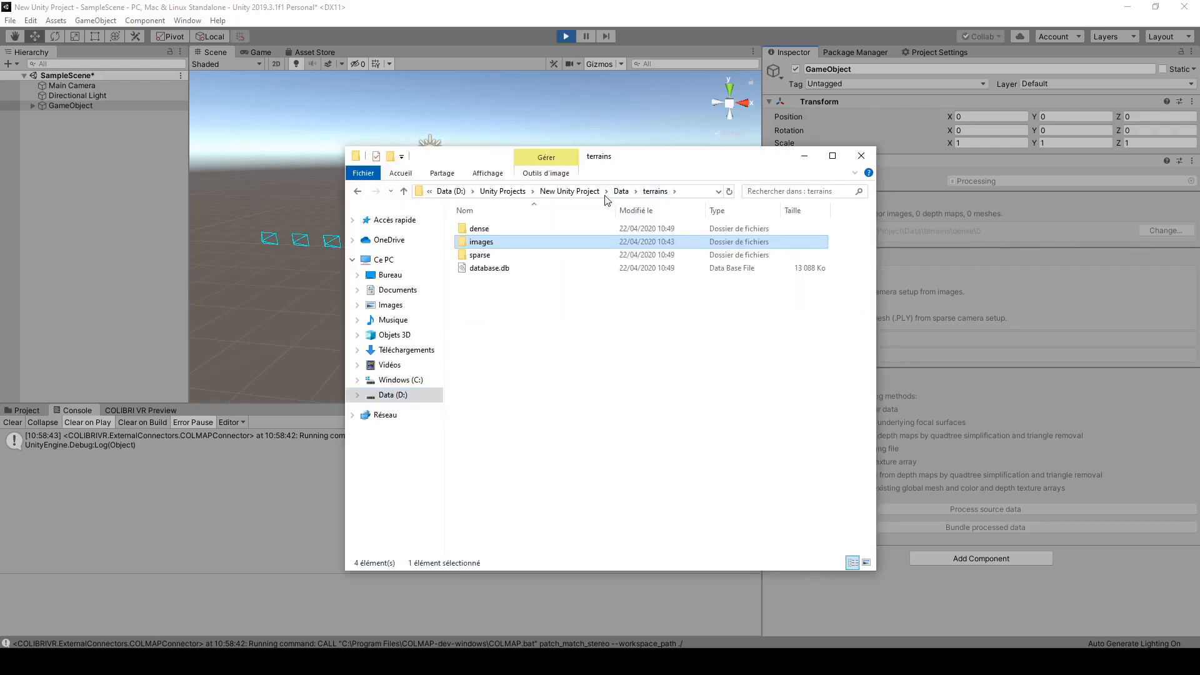
{"action": "double_click", "coordinate": [479, 229]}
{"action": "double_click", "coordinate": [490, 231]}
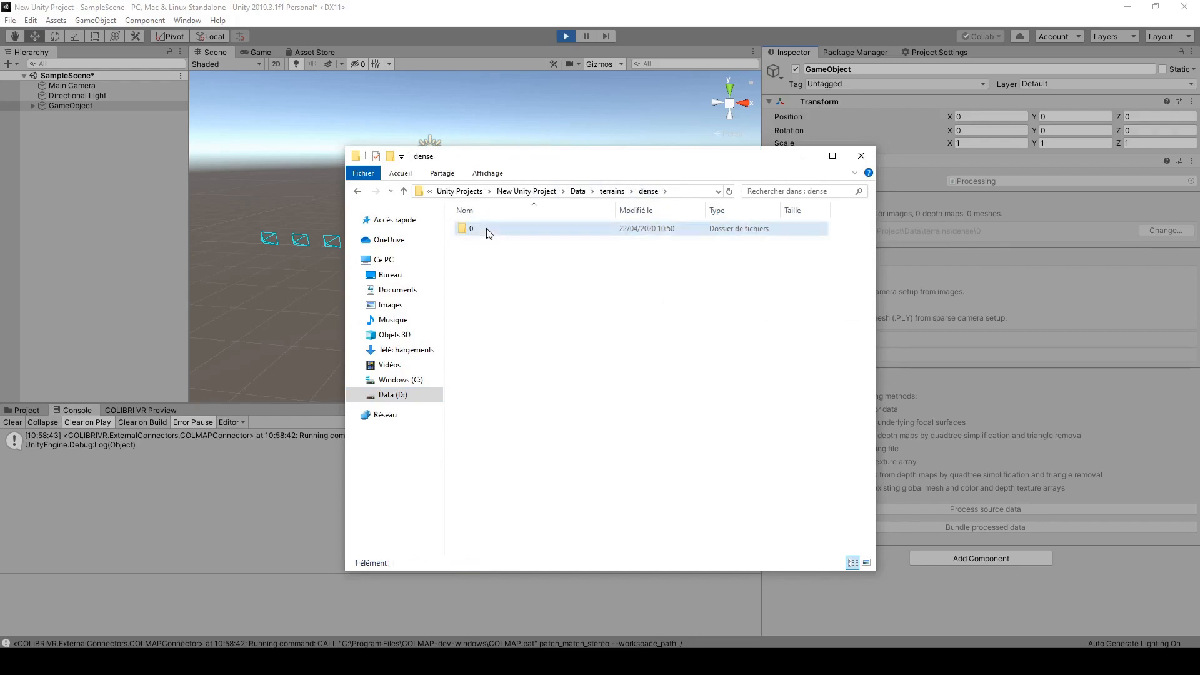
{"action": "double_click", "coordinate": [488, 232]}
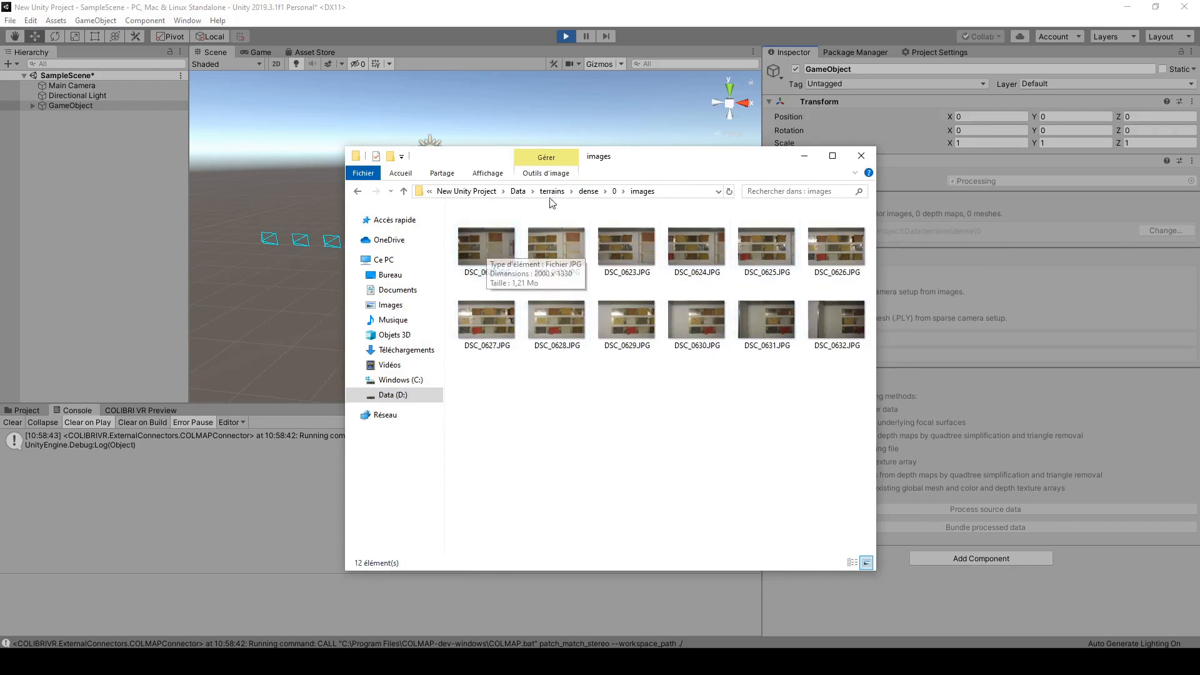
{"action": "left_click", "coordinate": [614, 192]}
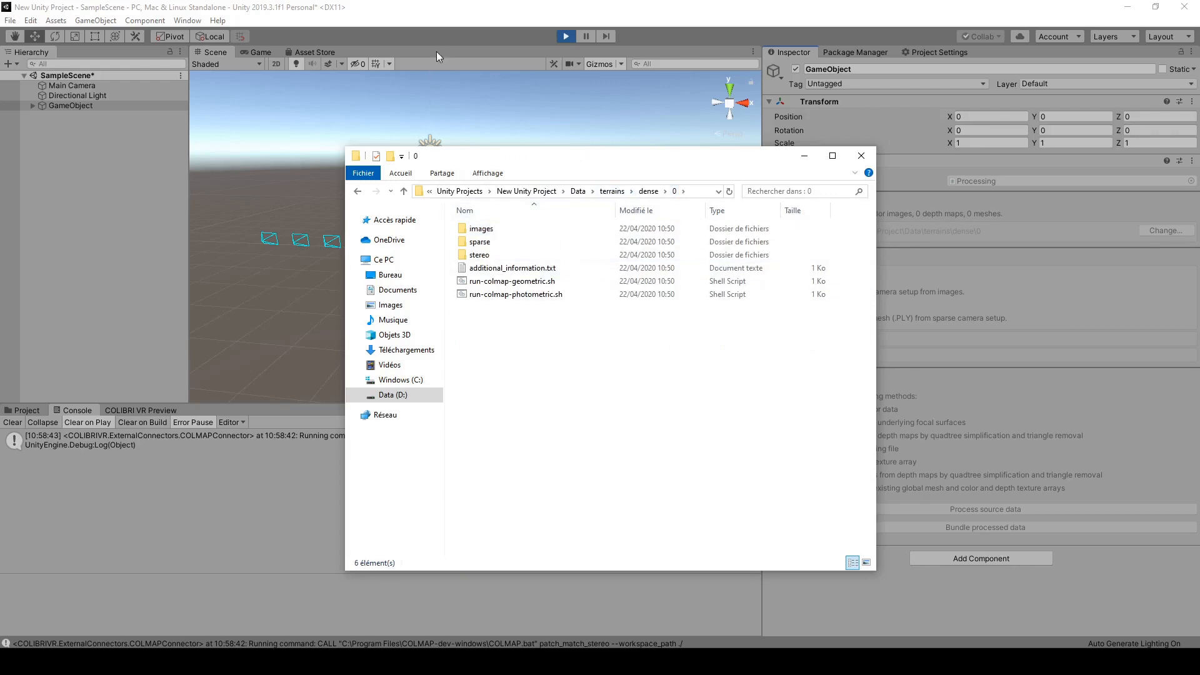
{"action": "left_click", "coordinate": [443, 20]}
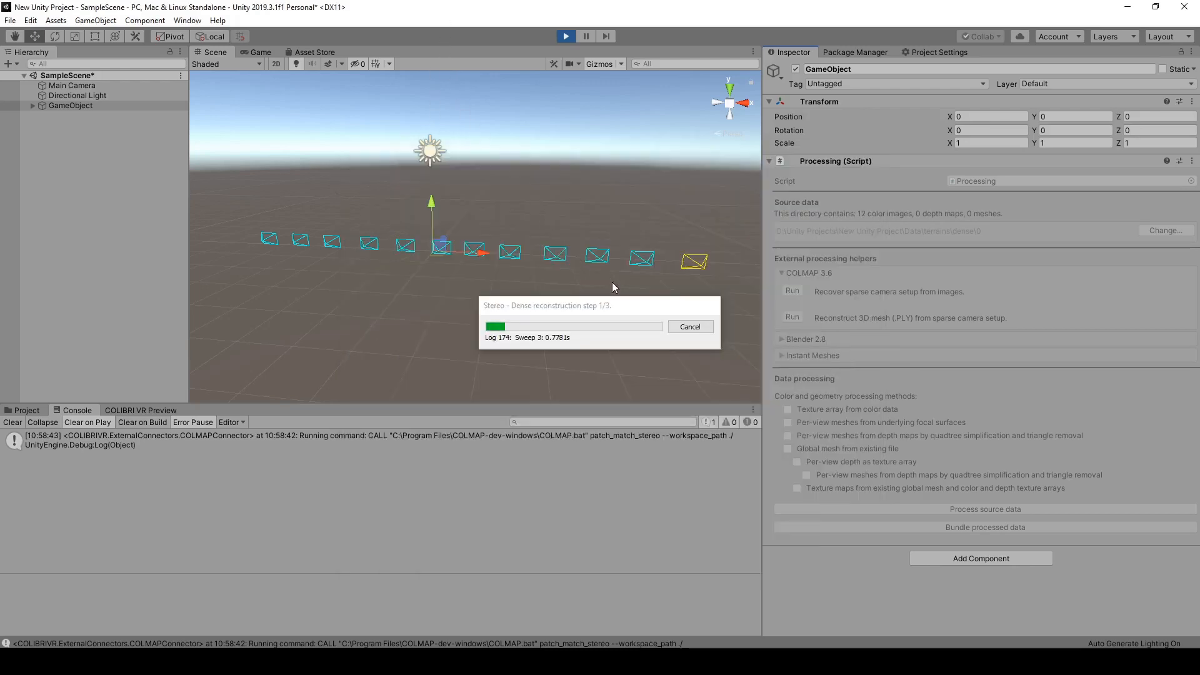
{"action": "left_click", "coordinate": [627, 308]}
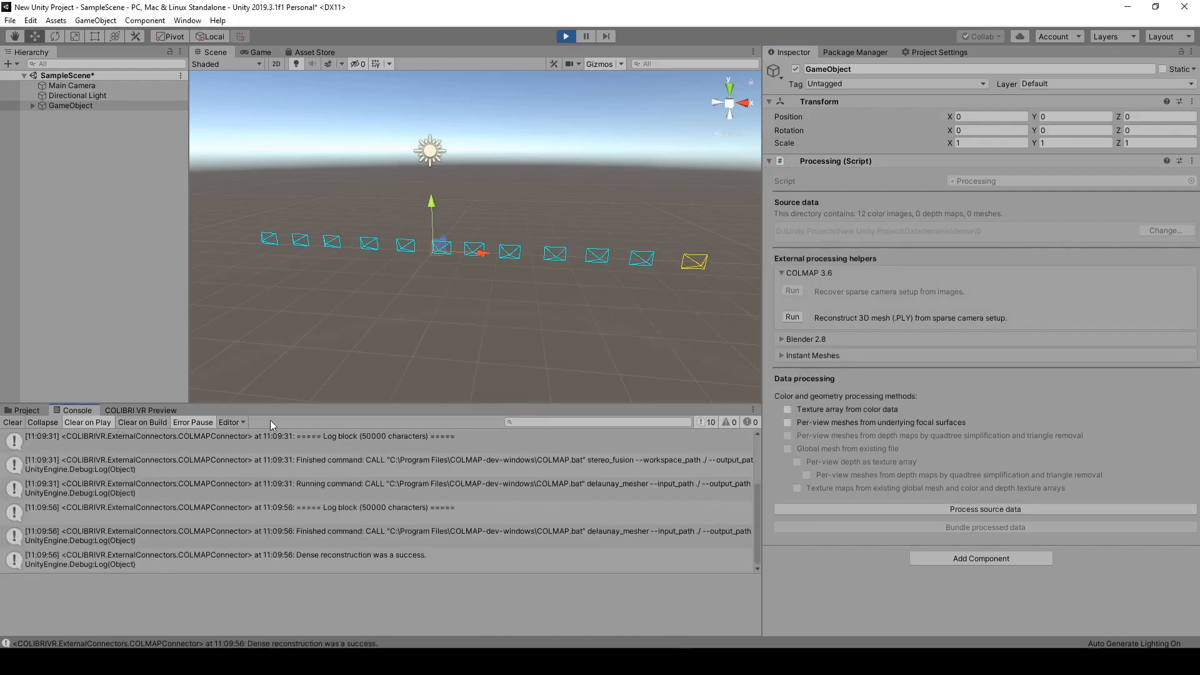
Review the dense reconstruction log in the Console and check for meshed-delaunay.ply in the dense\0 folder in File Explorer.
{"action": "scroll", "coordinate": [275, 531], "scroll_direction": "up", "scroll_amount": 3}
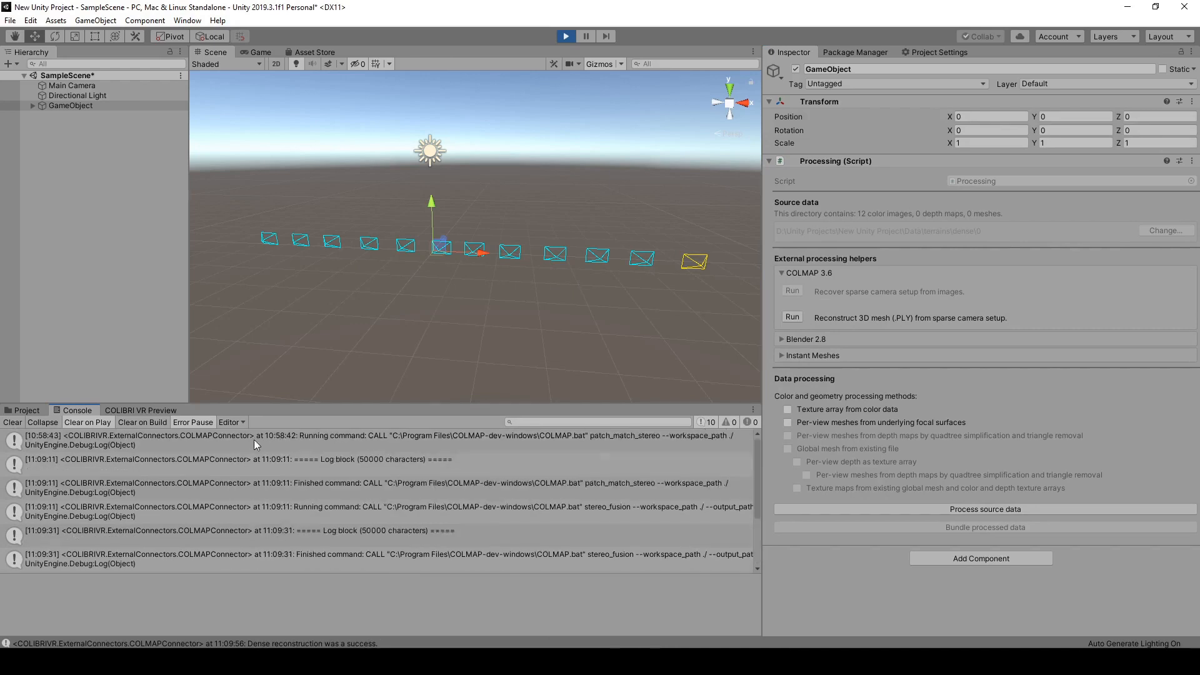
{"action": "scroll", "coordinate": [279, 454], "scroll_direction": "down", "scroll_amount": 3}
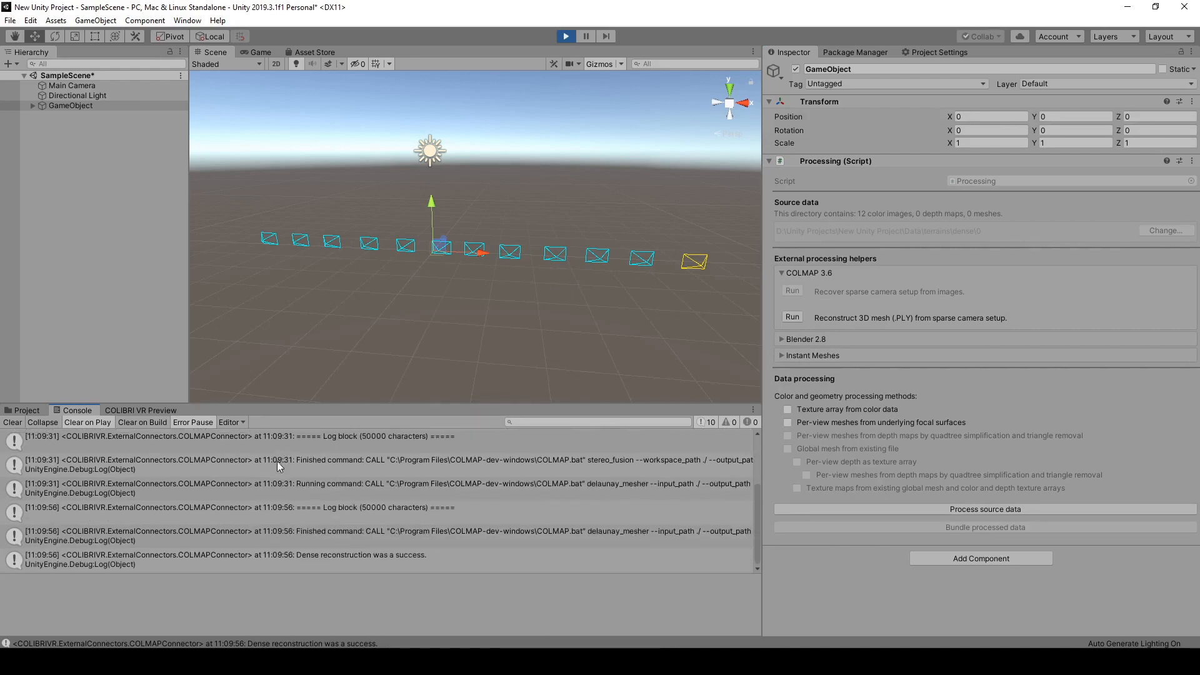
{"action": "key", "text": "alt+Tab"}
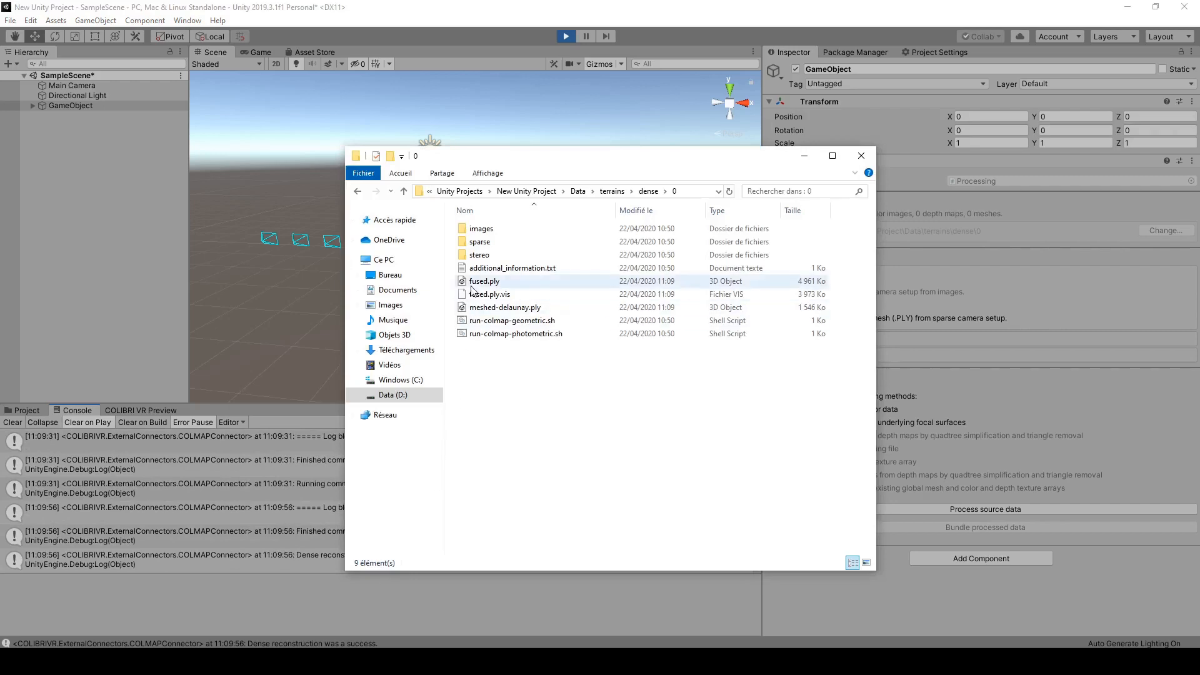
{"action": "left_click", "coordinate": [496, 308]}
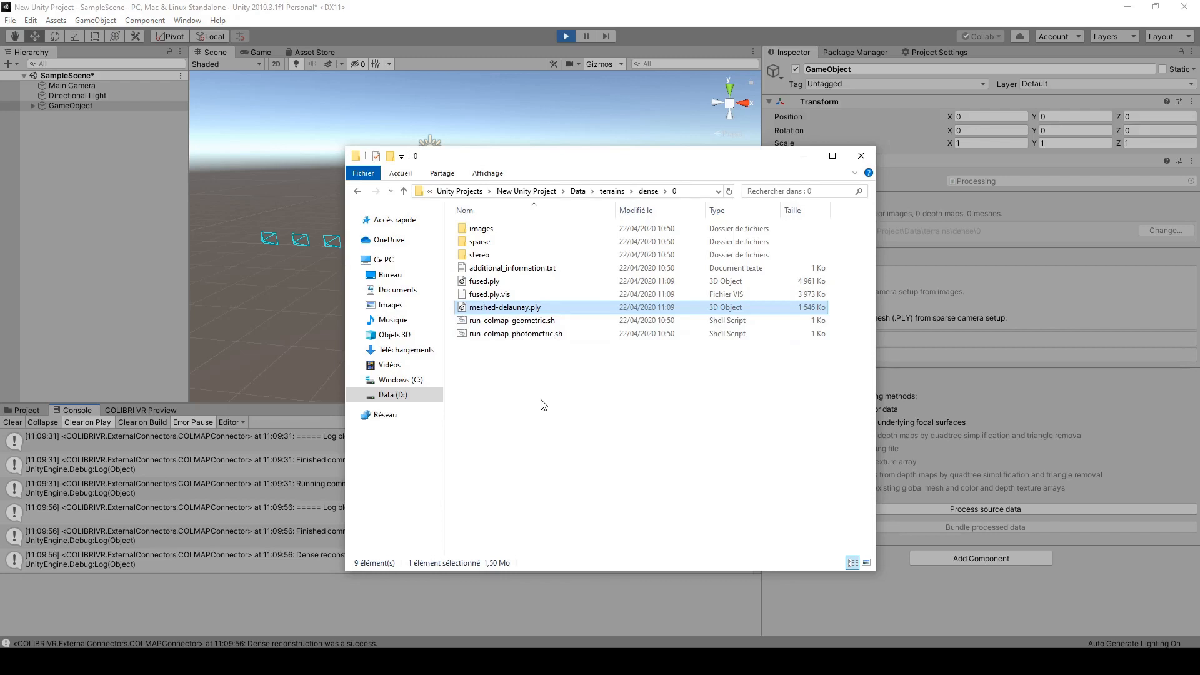
{"action": "key", "text": "alt+Tab"}
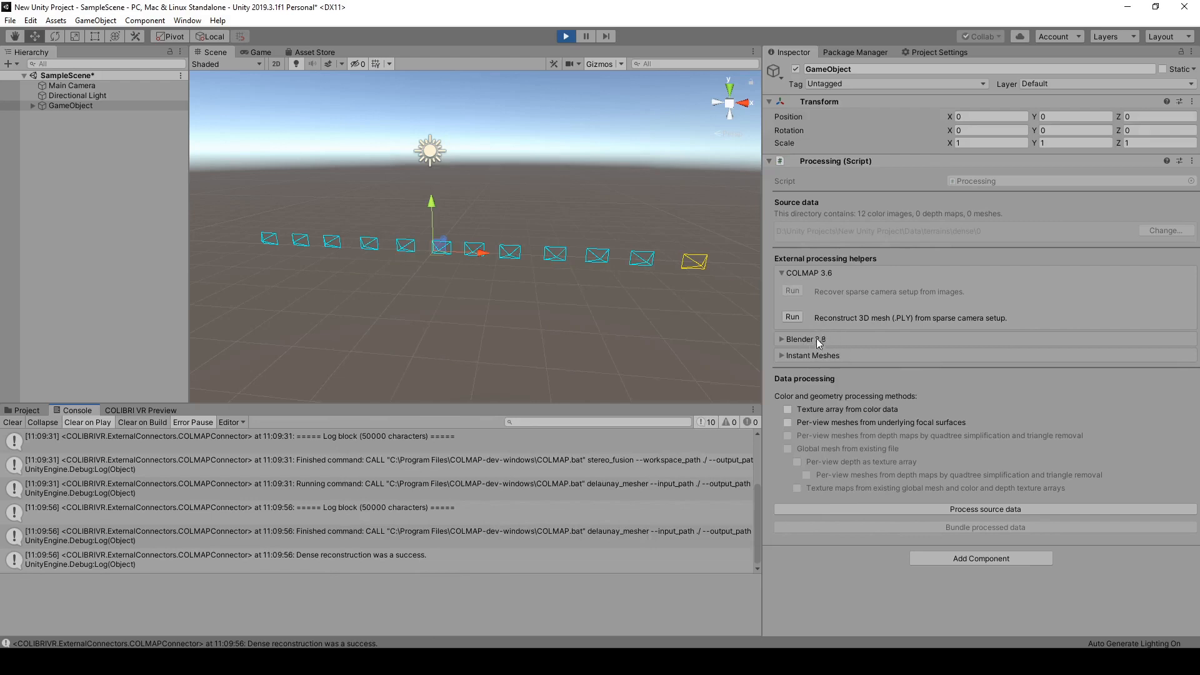
Run the Blender 2.8 helper to convert the .PLY mesh to an .OBJ file.
{"action": "left_click", "coordinate": [819, 273]}
{"action": "left_click", "coordinate": [818, 291]}
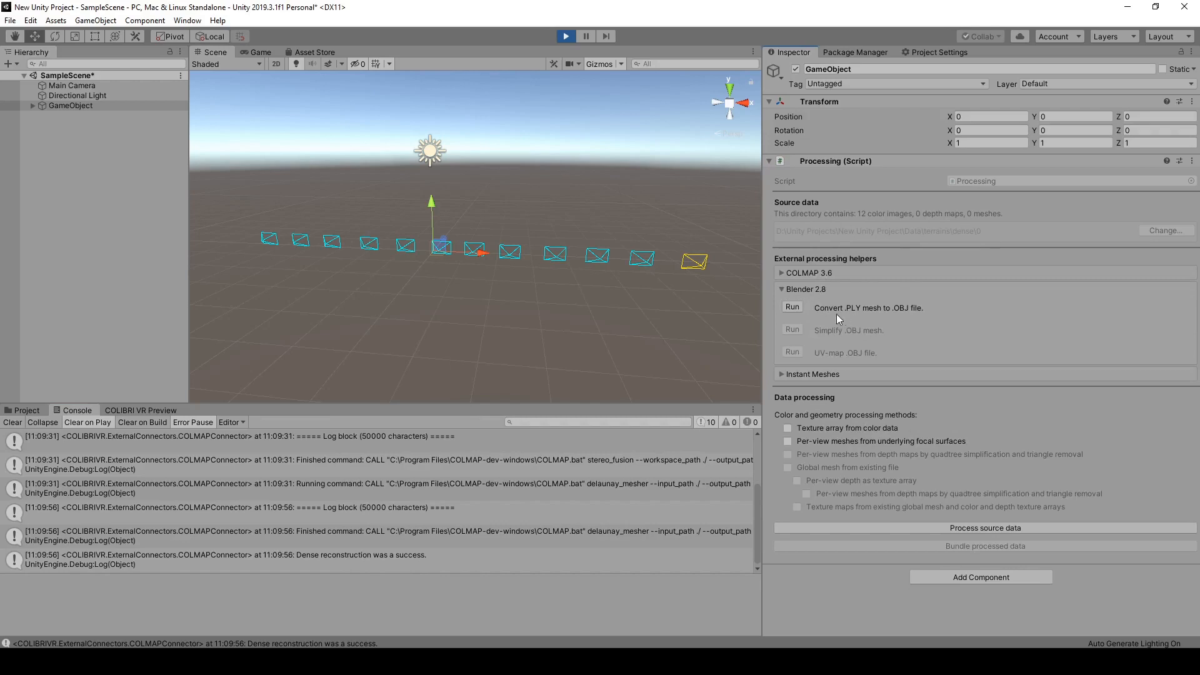
{"action": "left_click", "coordinate": [794, 307]}
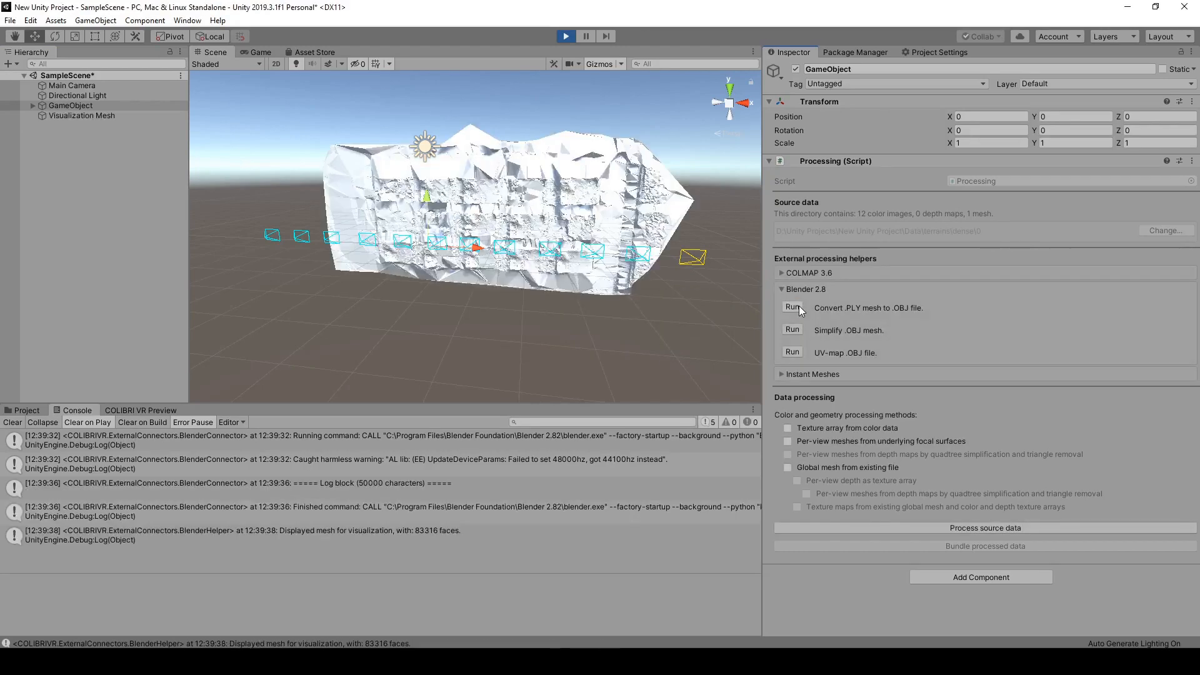
Check for meshed-delaunay.obj in the dense\0 folder in File Explorer and return to Unity.
{"action": "left_click", "coordinate": [329, 661]}
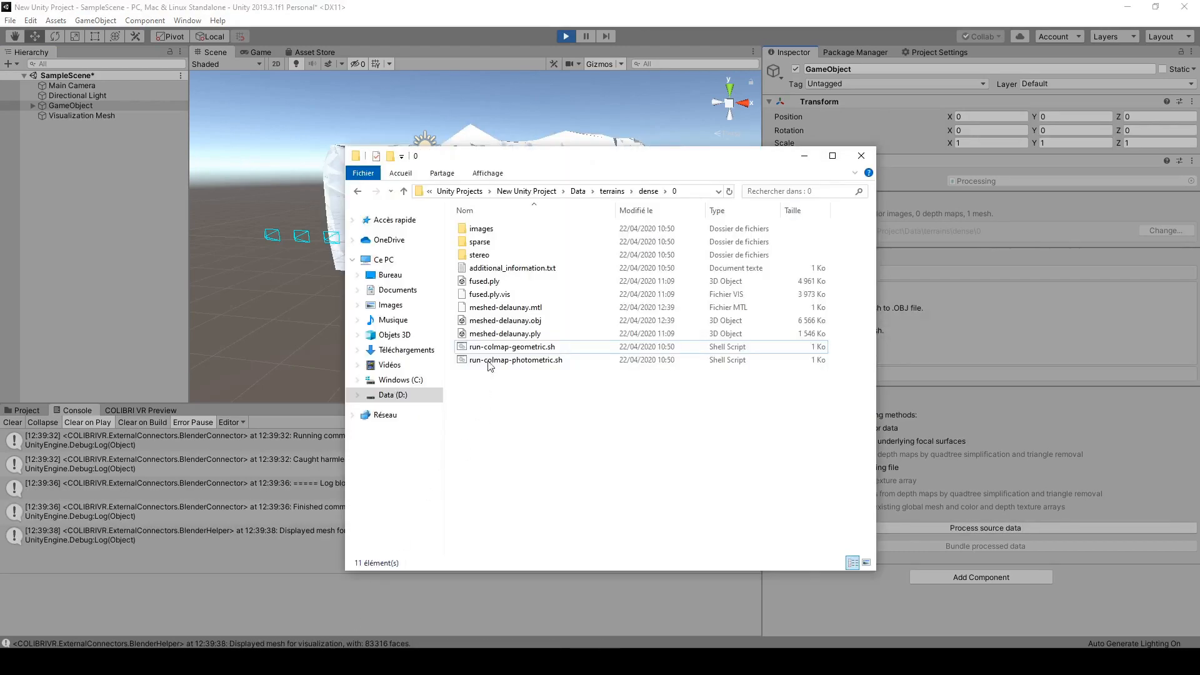
{"action": "left_click", "coordinate": [507, 321]}
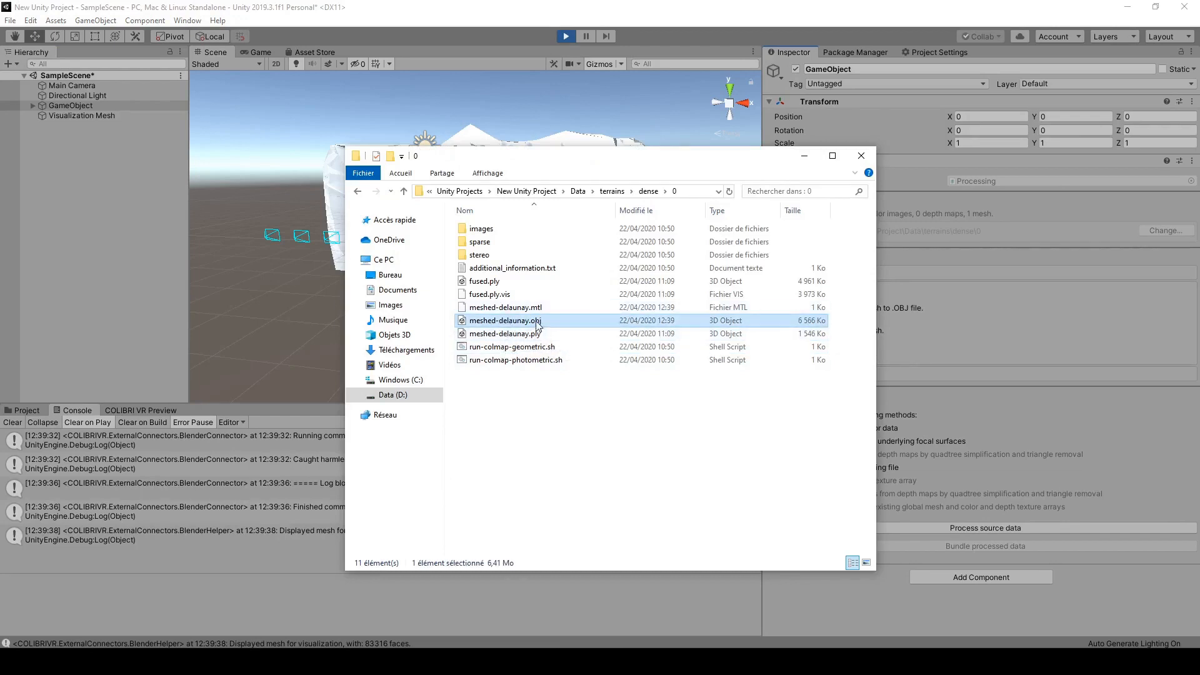
{"action": "left_click", "coordinate": [429, 5]}
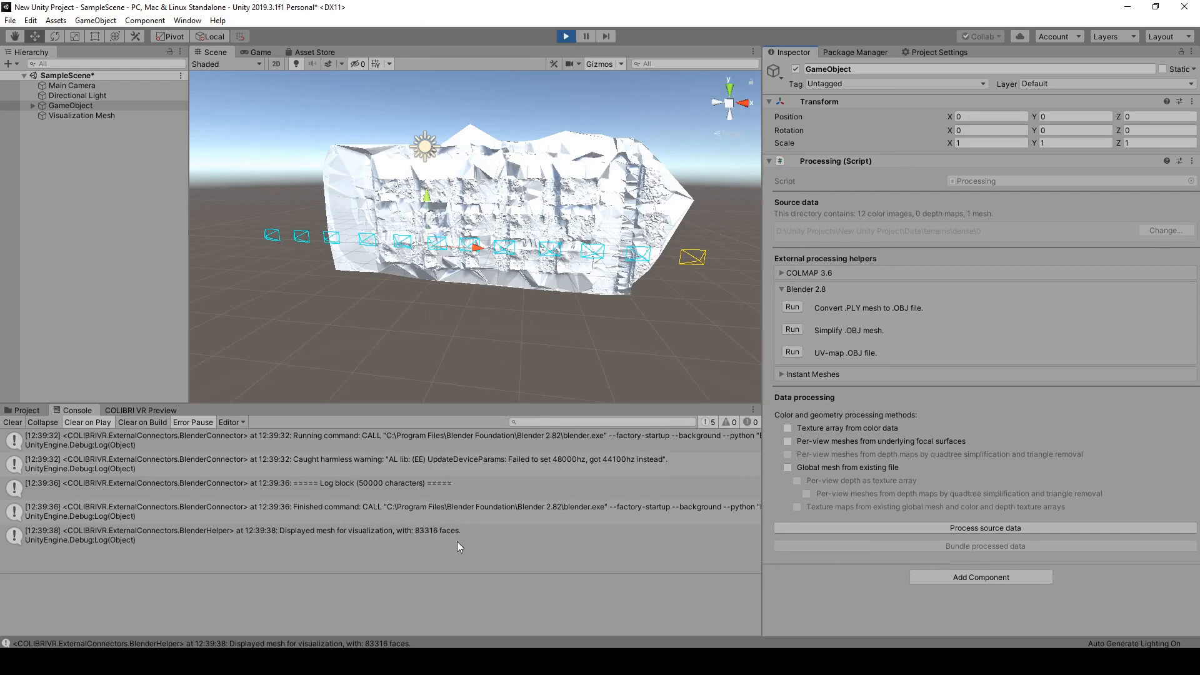
Set the Scene view's shading mode to Shaded Wireframe.
{"action": "left_click", "coordinate": [244, 64]}
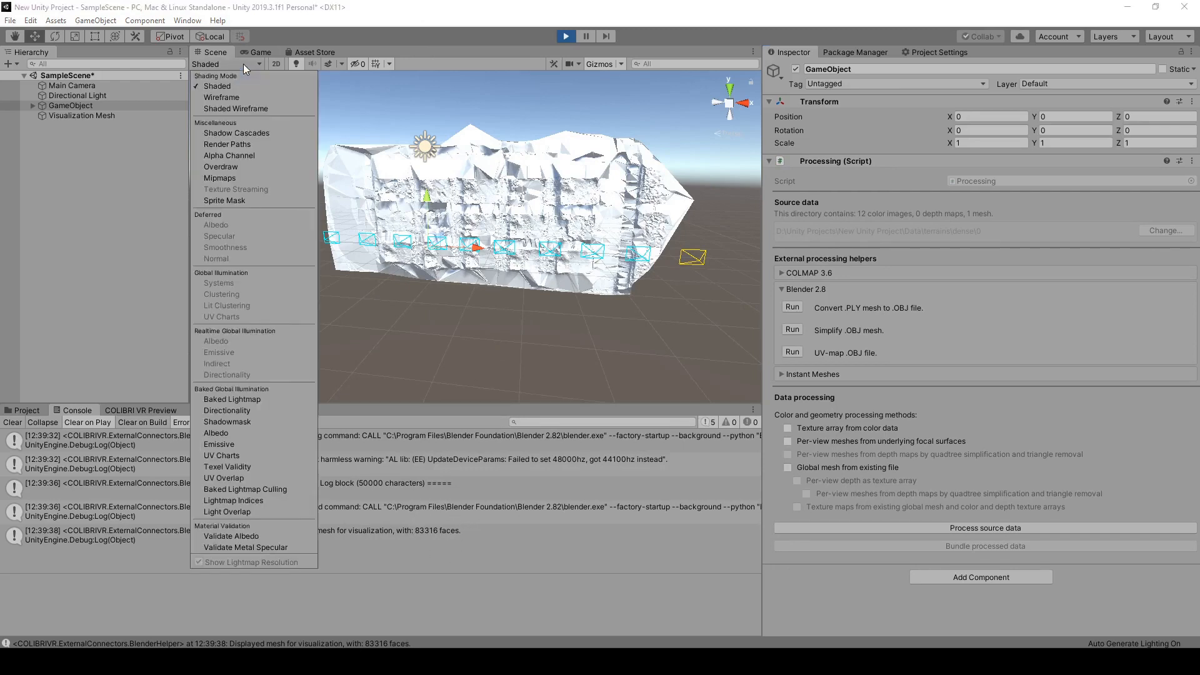
{"action": "left_click", "coordinate": [243, 109]}
Examine the triangle density of the reconstructed mesh up close and from several angles in the Scene view.
{"action": "middle_click_drag", "start_coordinate": [520, 273], "coordinate": [507, 276]}
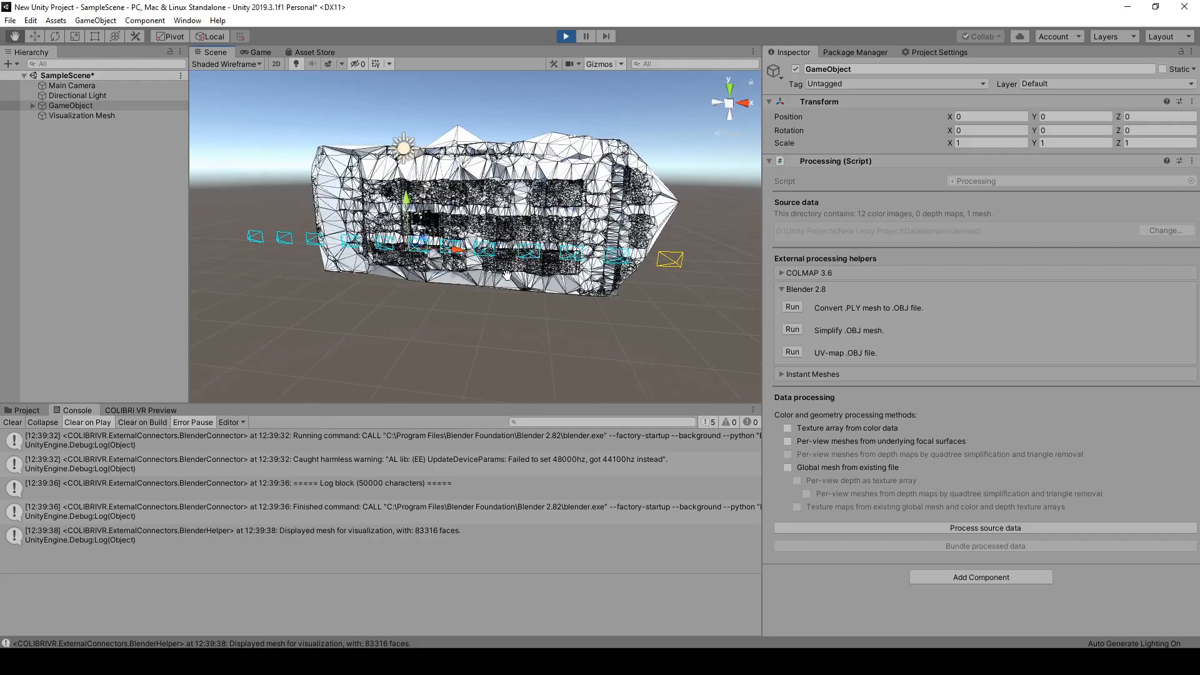
{"action": "scroll", "coordinate": [512, 253], "scroll_direction": "up", "scroll_amount": 5}
{"action": "right_click_drag", "start_coordinate": [668, 223], "coordinate": [532, 238]}
{"action": "middle_click_drag", "start_coordinate": [532, 238], "coordinate": [16, 293]}
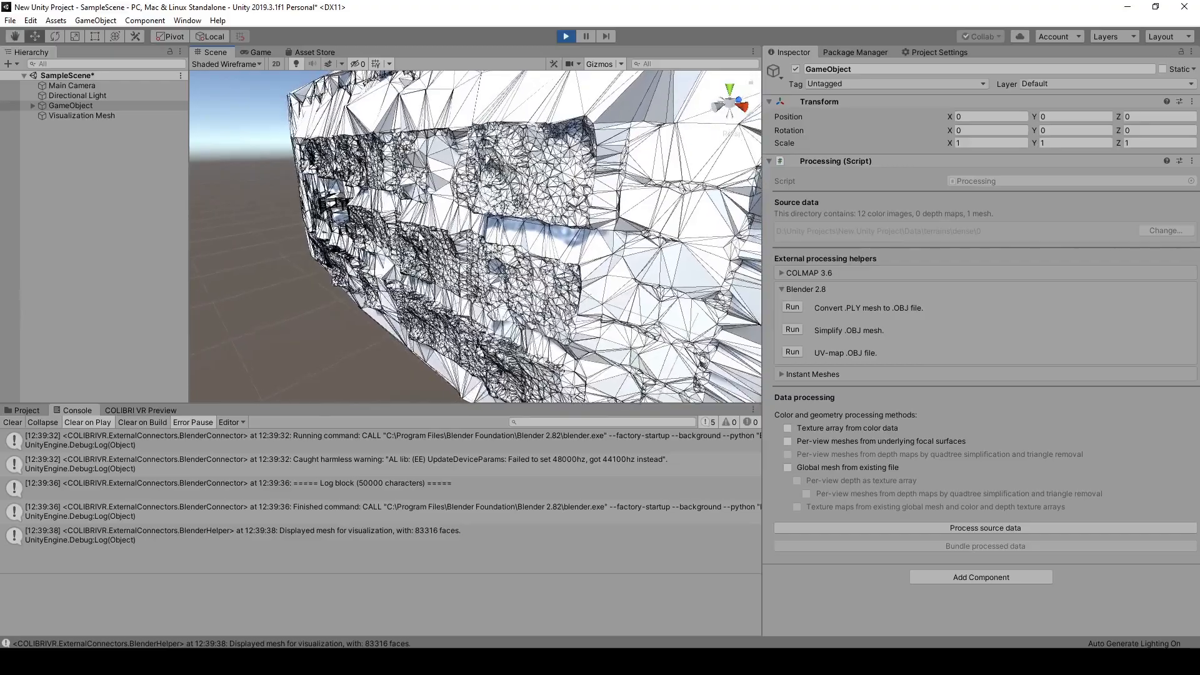
{"action": "scroll", "coordinate": [420, 237], "scroll_direction": "up", "scroll_amount": 3}
{"action": "middle_click_drag", "start_coordinate": [651, 184], "coordinate": [724, 225]}
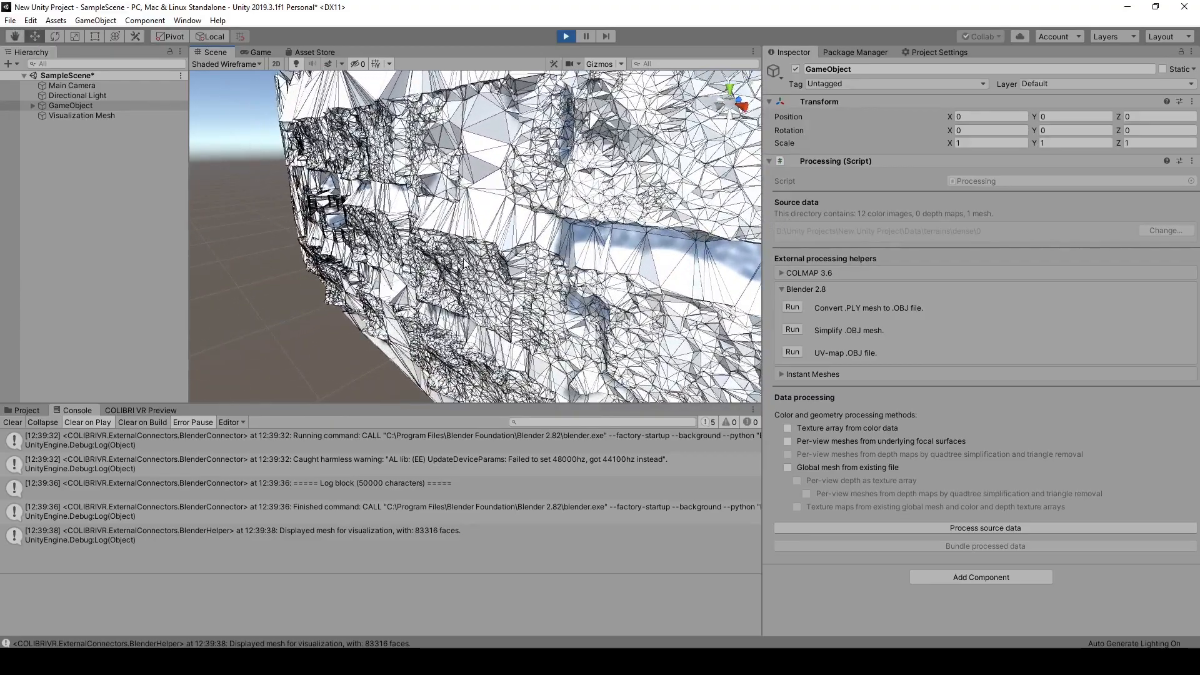
{"action": "scroll", "coordinate": [465, 261], "scroll_direction": "down", "scroll_amount": 5}
{"action": "right_click_drag", "start_coordinate": [465, 262], "coordinate": [594, 279]}
{"action": "middle_click_drag", "start_coordinate": [357, 314], "coordinate": [649, 261]}
{"action": "scroll", "coordinate": [580, 269], "scroll_direction": "down", "scroll_amount": 3}
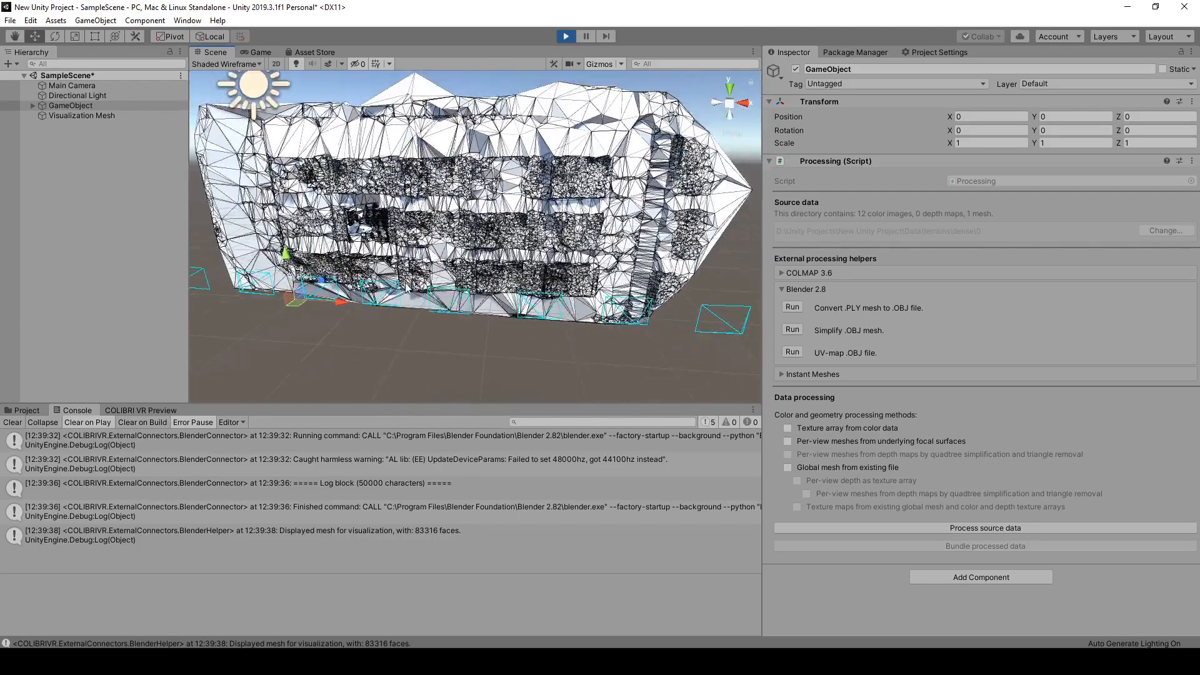
{"action": "left_click_drag", "start_coordinate": [407, 289], "coordinate": [472, 289], "text": "alt"}
{"action": "scroll", "coordinate": [471, 287], "scroll_direction": "down", "scroll_amount": 2}
{"action": "right_click_drag", "start_coordinate": [458, 281], "coordinate": [468, 257]}
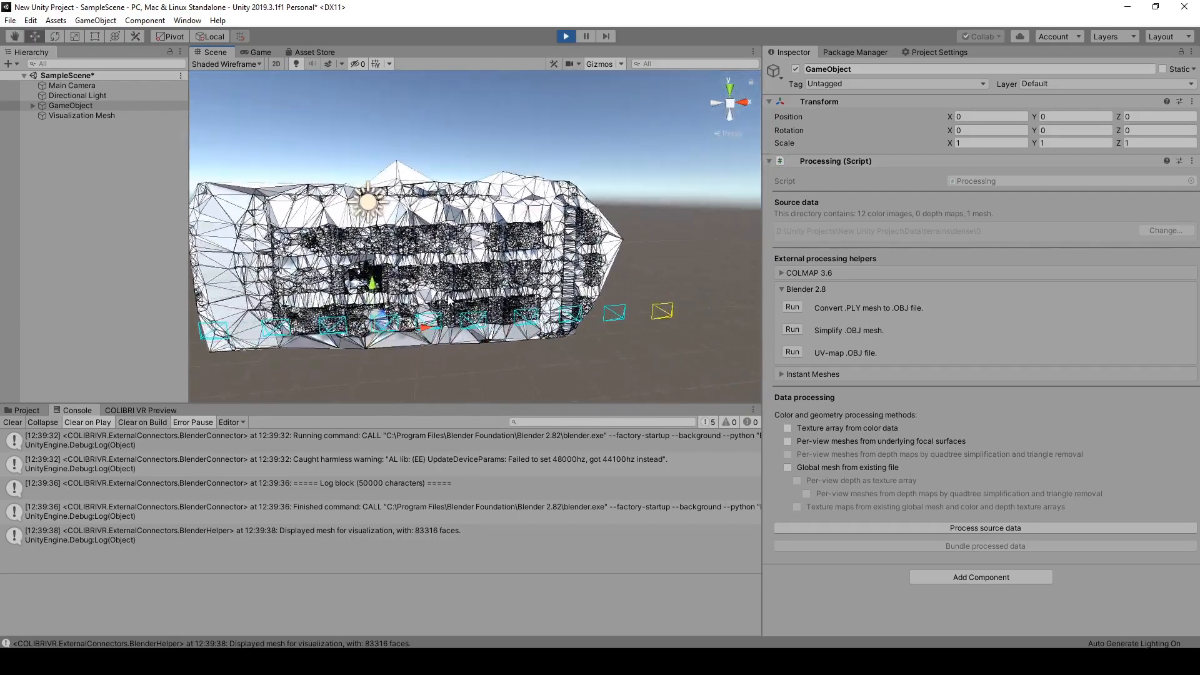
Run the Instant Meshes helper to perform automatic retopology on the mesh, with vertex count reduction disabled.
{"action": "middle_click_drag", "start_coordinate": [448, 298], "coordinate": [503, 255]}
{"action": "mouse_move", "coordinate": [477, 281]}
{"action": "right_mouse_down"}
{"action": "mouse_move", "coordinate": [449, 300]}
{"action": "mouse_move", "coordinate": [462, 295]}
{"action": "right_mouse_up"}
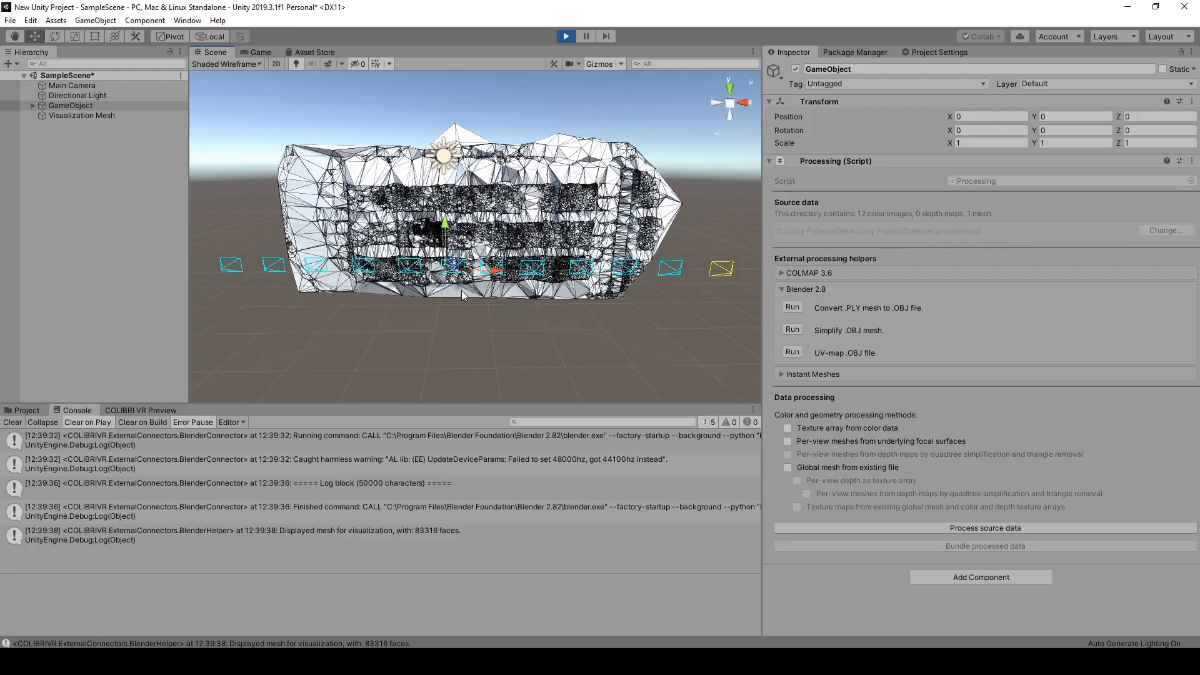
{"action": "left_click", "coordinate": [817, 290]}
{"action": "left_click", "coordinate": [815, 306]}
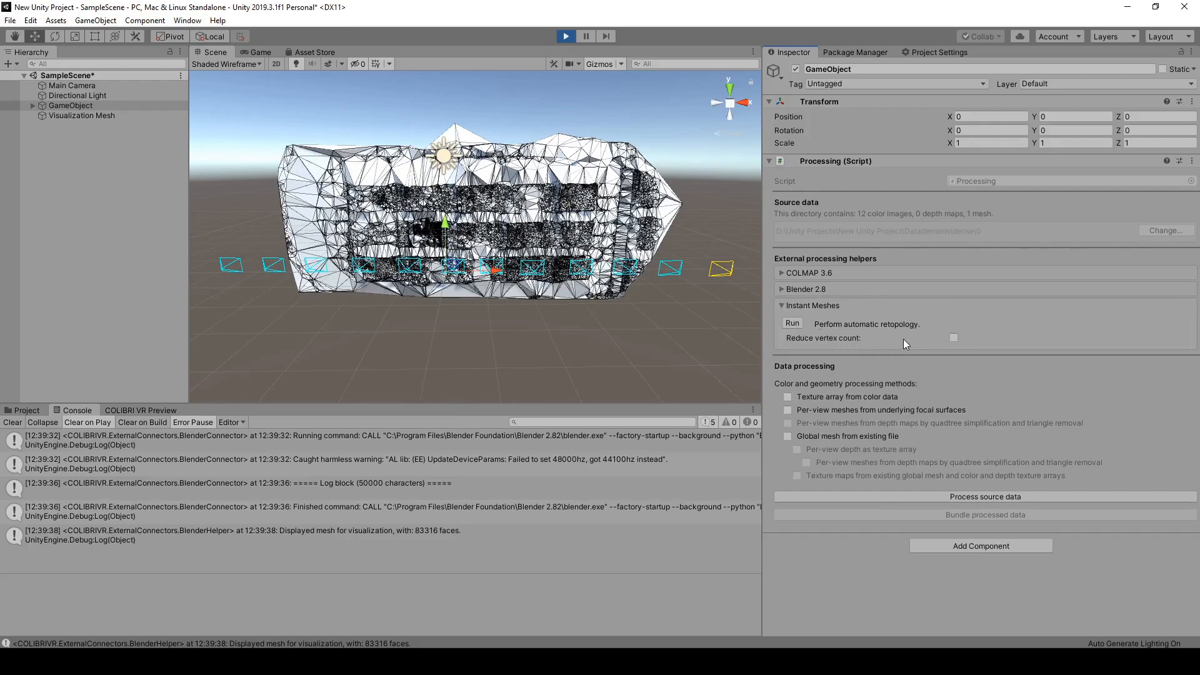
{"action": "left_click", "coordinate": [954, 338]}
{"action": "left_click", "coordinate": [792, 323]}
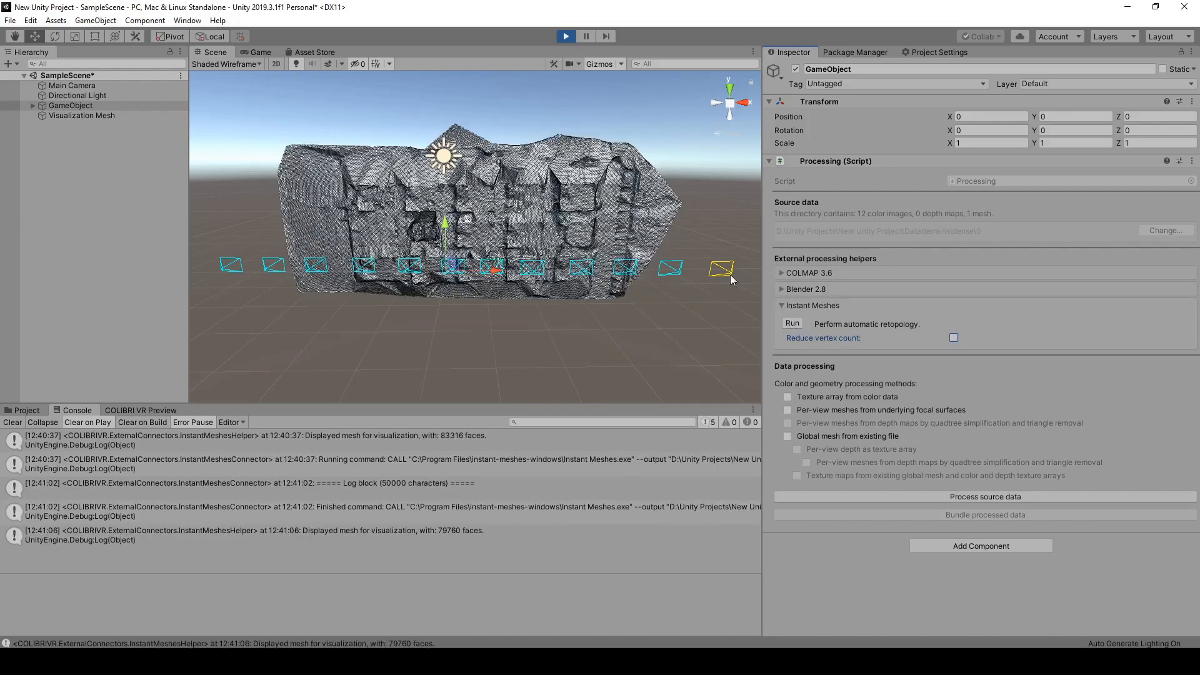
Inspect the retopologized mesh up close, and simplify the .OBJ mesh with the Blender 2.8 helper.
{"action": "scroll", "coordinate": [506, 238], "scroll_direction": "up", "scroll_amount": 10}
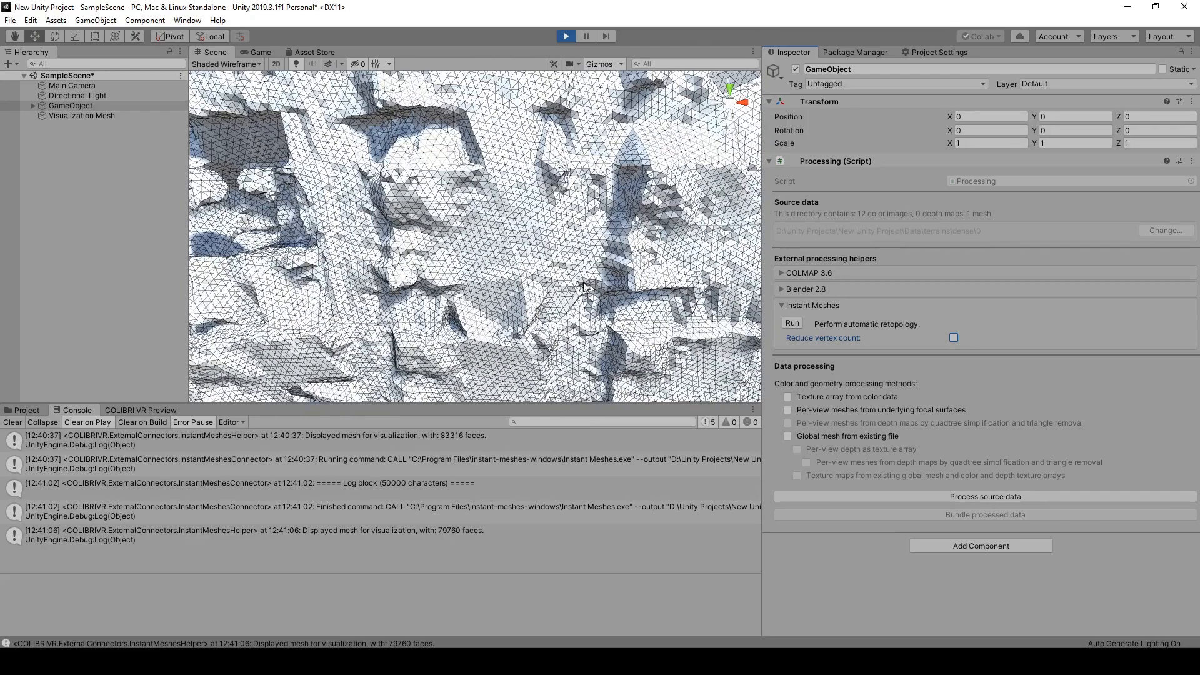
{"action": "middle_click_drag", "start_coordinate": [661, 304], "coordinate": [584, 321]}
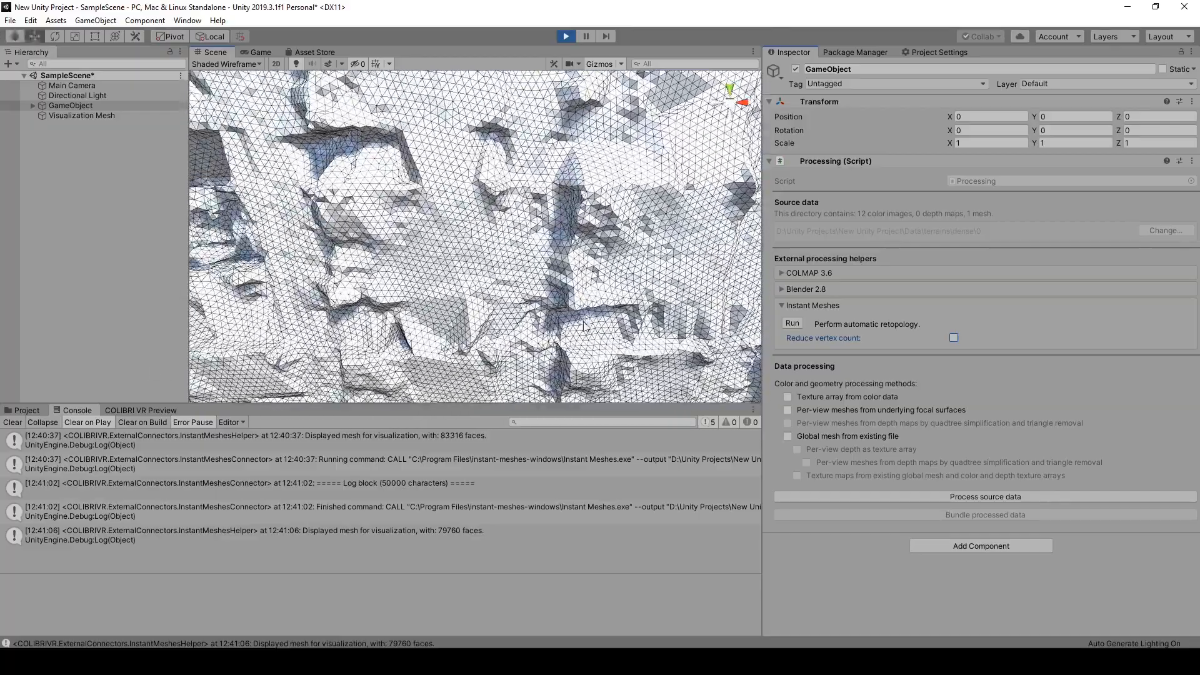
{"action": "scroll", "coordinate": [584, 321], "scroll_direction": "down", "scroll_amount": 15}
{"action": "scroll", "coordinate": [585, 322], "scroll_direction": "down", "scroll_amount": 10}
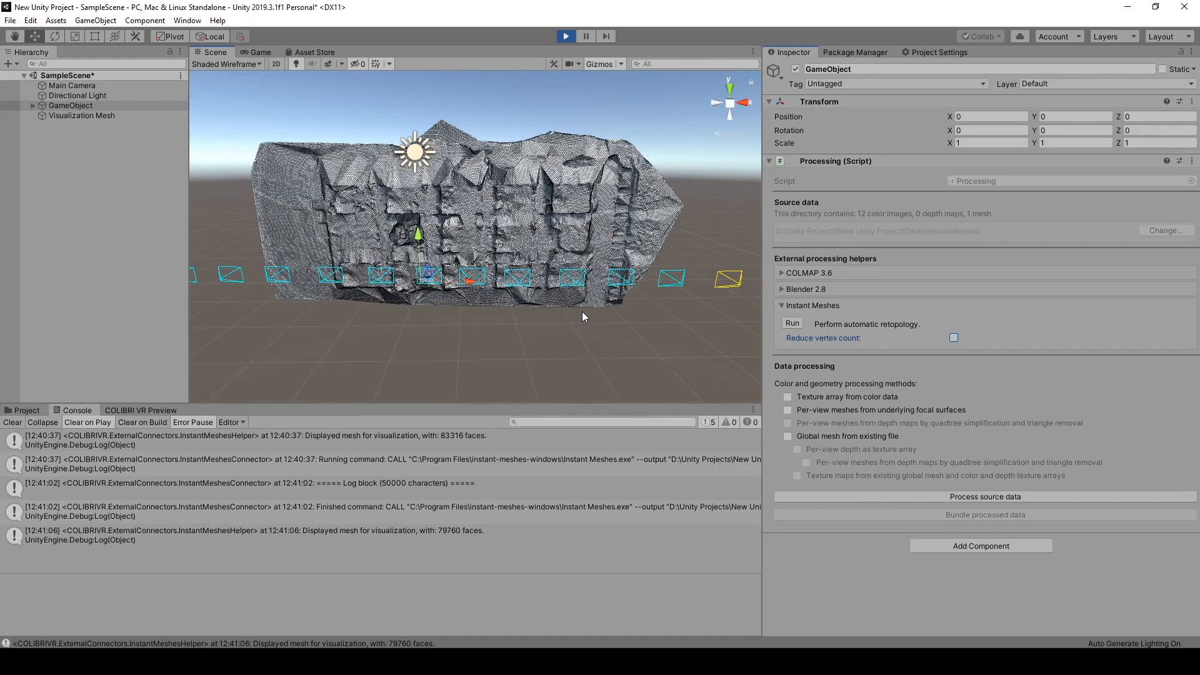
{"action": "left_click", "coordinate": [819, 306]}
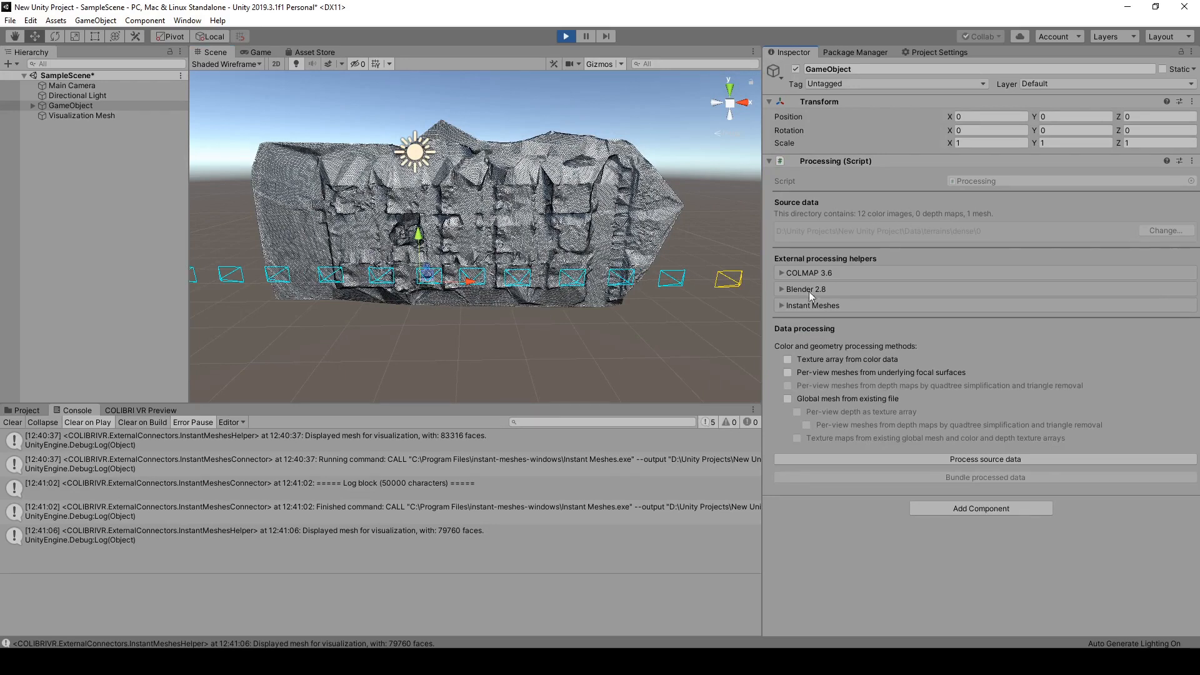
{"action": "left_click", "coordinate": [807, 290]}
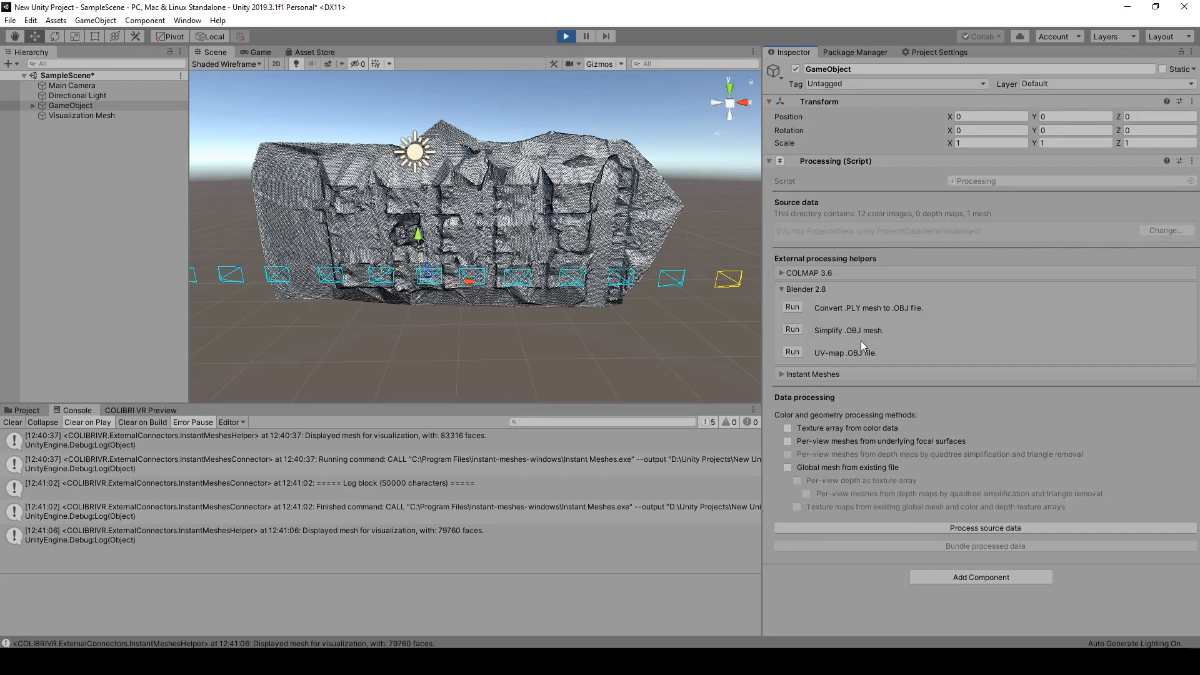
{"action": "left_click", "coordinate": [792, 329]}
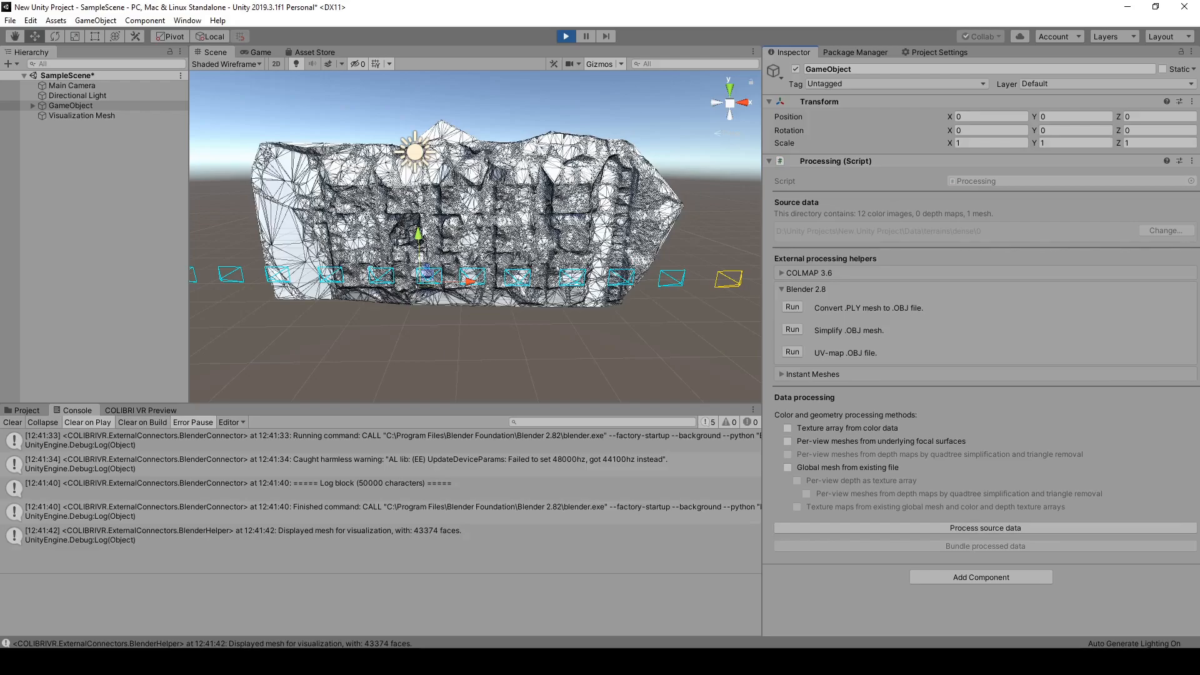
Examine the triangle distribution of the simplified mesh up close and from oblique angles in the Scene view.
{"action": "scroll", "coordinate": [505, 270], "scroll_direction": "up", "scroll_amount": 10}
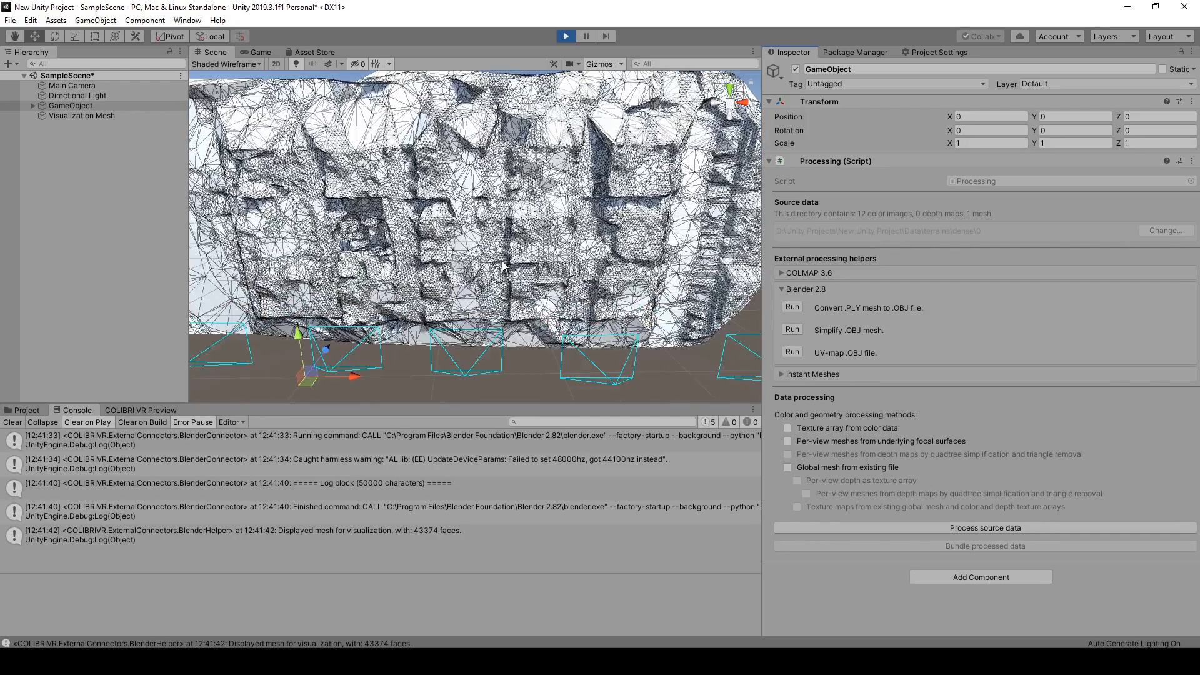
{"action": "right_click_drag", "start_coordinate": [706, 226], "coordinate": [594, 260]}
{"action": "middle_click_drag", "start_coordinate": [594, 260], "coordinate": [443, 273]}
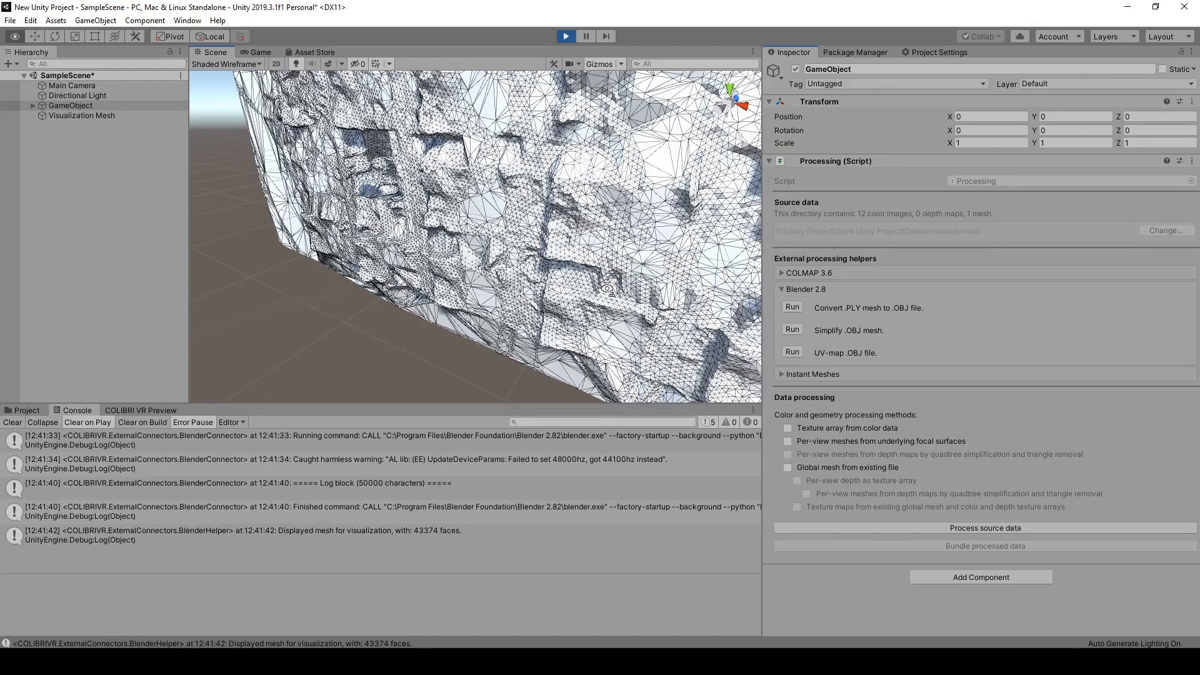
{"action": "right_click_drag", "start_coordinate": [610, 289], "coordinate": [551, 298]}
{"action": "scroll", "coordinate": [550, 297], "scroll_direction": "down", "scroll_amount": 2}
{"action": "middle_click_drag", "start_coordinate": [550, 298], "coordinate": [616, 286]}
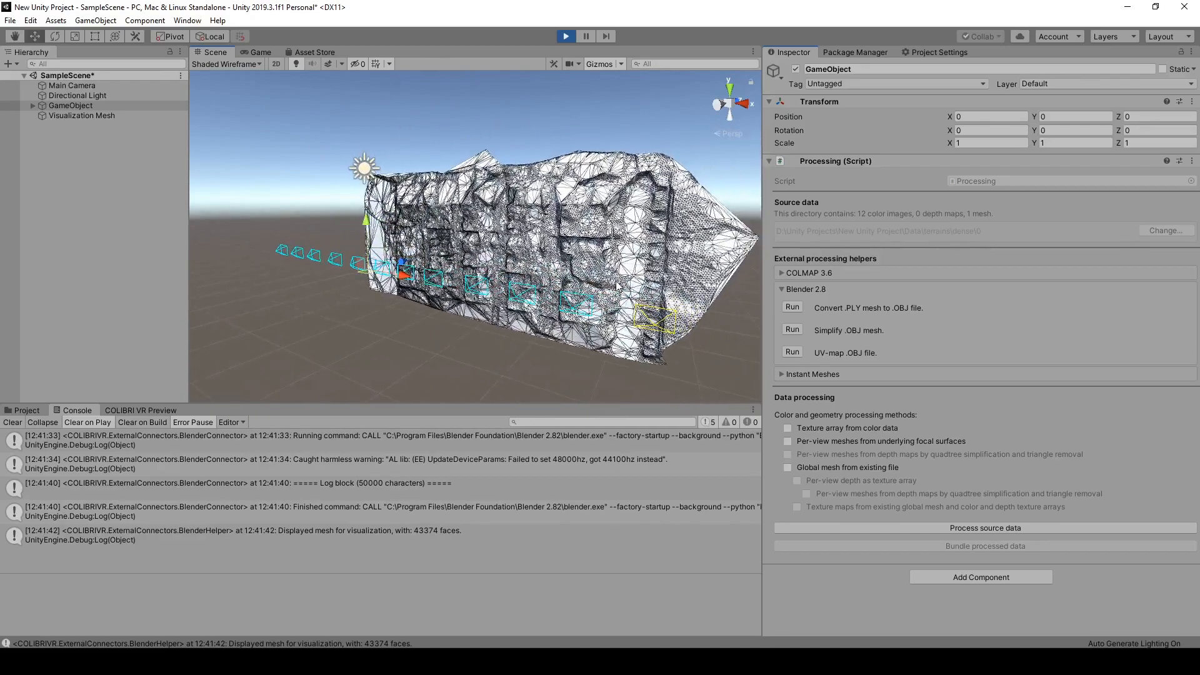